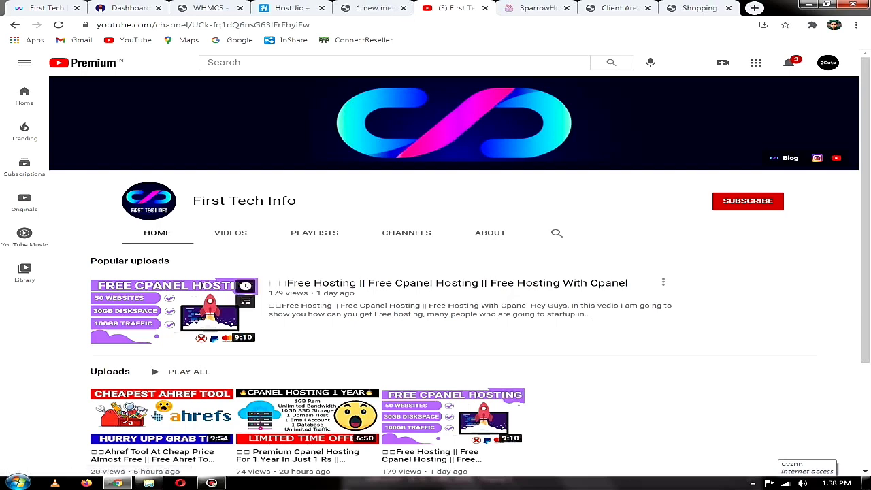
- Subscribe to the First Tech Info channel and turn on all of its notifications
{"action": "left_click", "coordinate": [748, 201]}
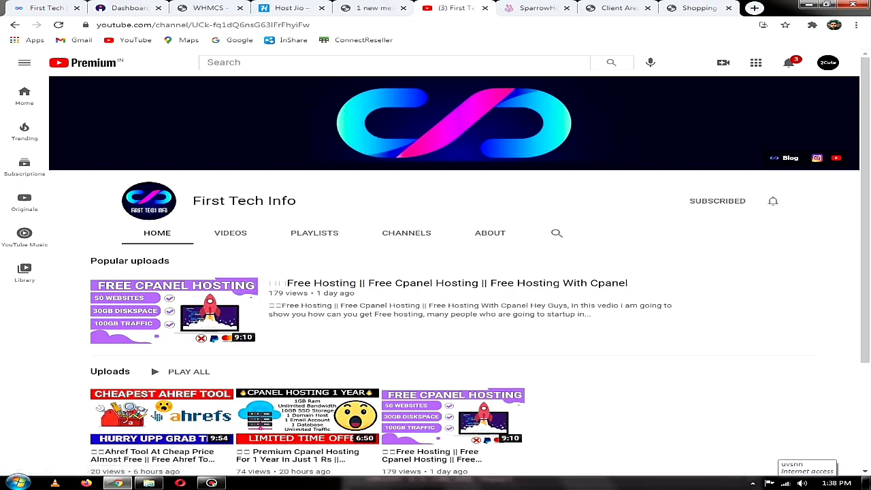
{"action": "left_click", "coordinate": [773, 200]}
{"action": "left_click", "coordinate": [713, 222]}
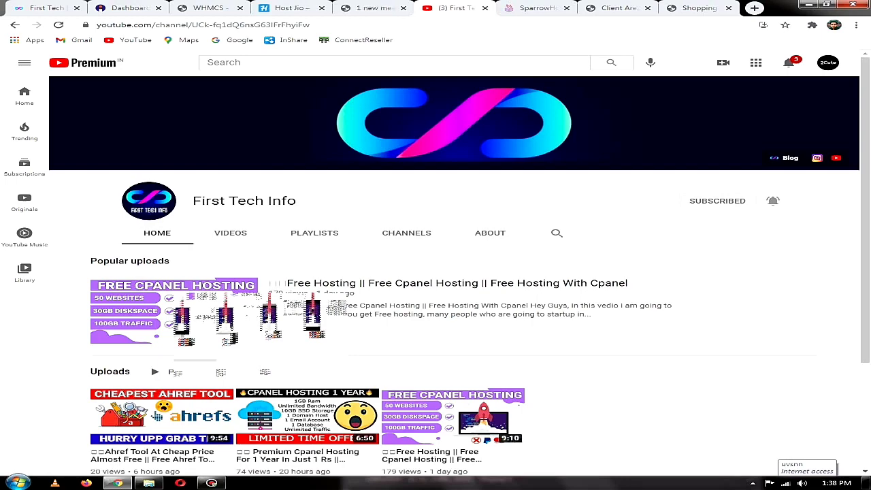
- Go to the Host Jio website at hostjio.in and open its domain registration page
{"action": "left_click", "coordinate": [291, 7]}
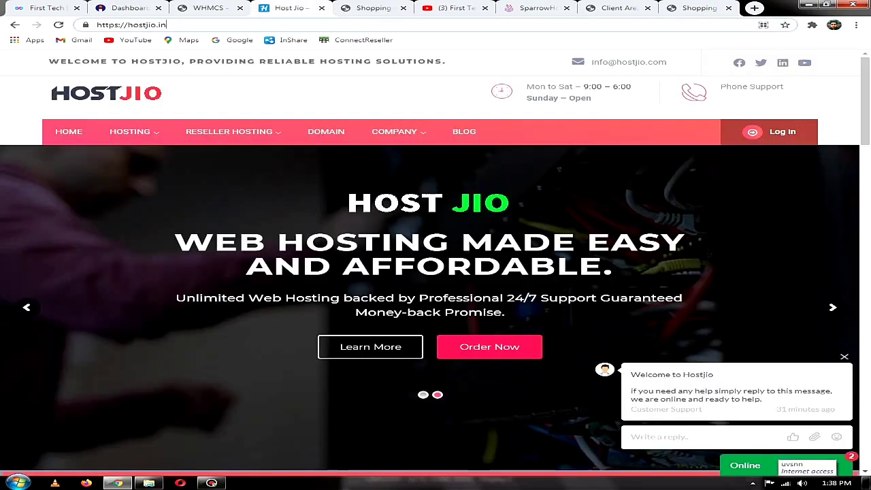
{"action": "left_click_drag", "start_coordinate": [166, 24], "coordinate": [108, 25]}
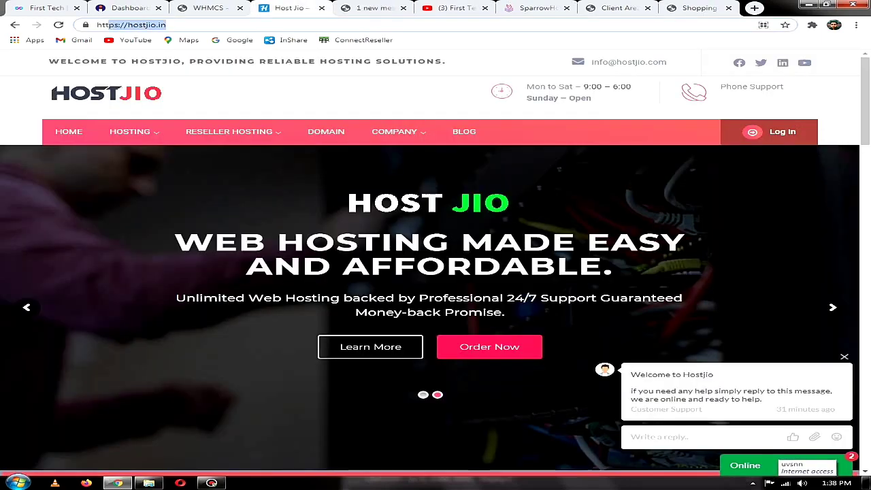
{"action": "left_click", "coordinate": [151, 24]}
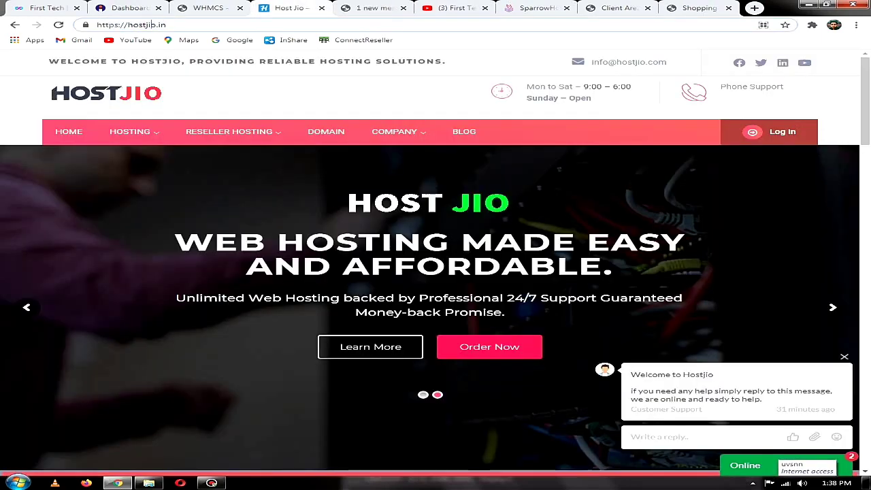
{"action": "left_click", "coordinate": [455, 8]}
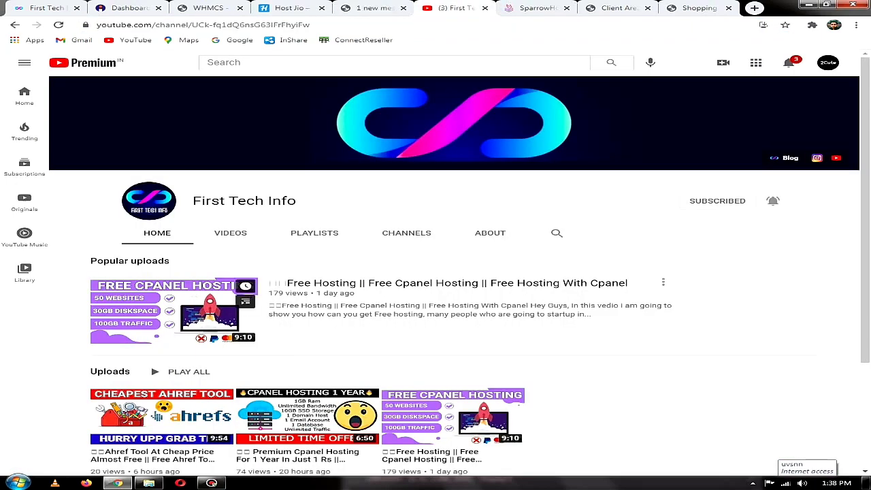
{"action": "left_click", "coordinate": [289, 8]}
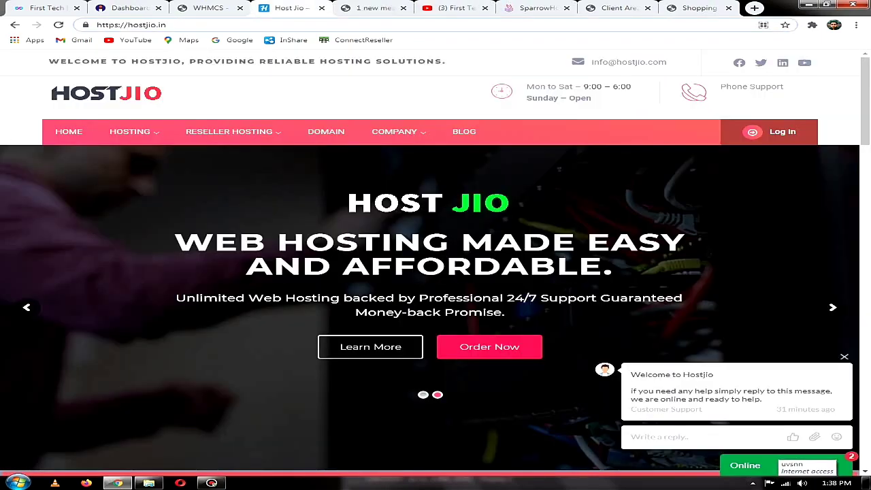
{"action": "left_click", "coordinate": [102, 25]}
{"action": "left_click_drag", "start_coordinate": [167, 25], "coordinate": [124, 25]}
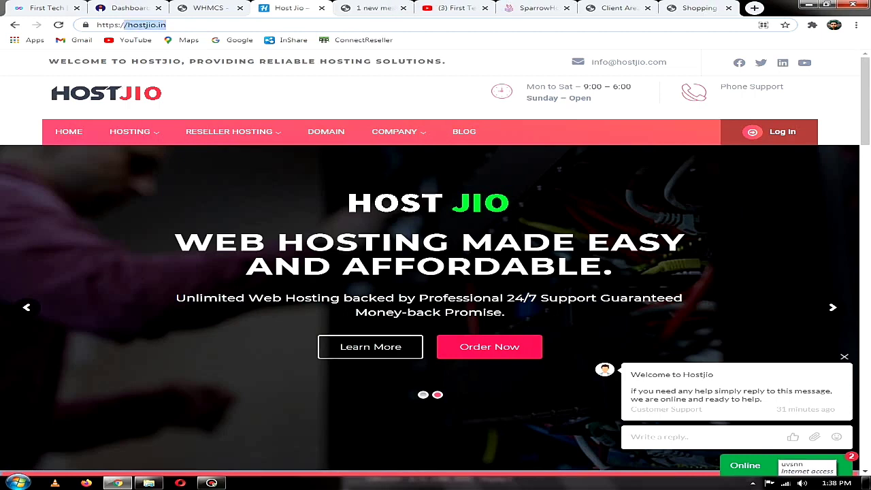
{"action": "left_click", "coordinate": [167, 25]}
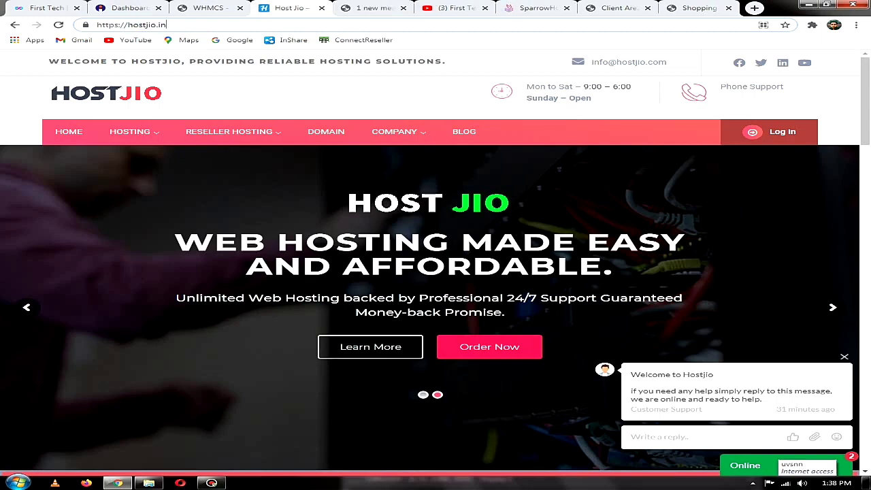
{"action": "scroll", "coordinate": [436, 272], "scroll_direction": "down", "scroll_amount": 3}
{"action": "scroll", "coordinate": [436, 273], "scroll_direction": "up", "scroll_amount": 3}
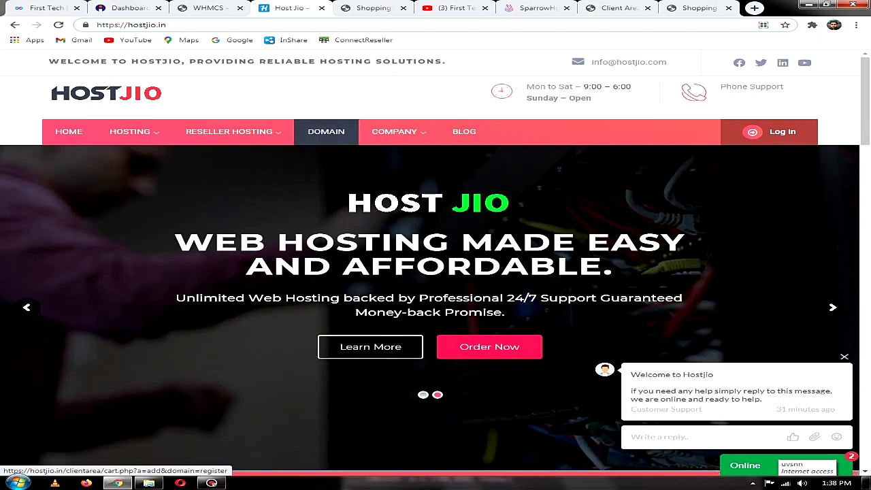
{"action": "left_click", "coordinate": [326, 131]}
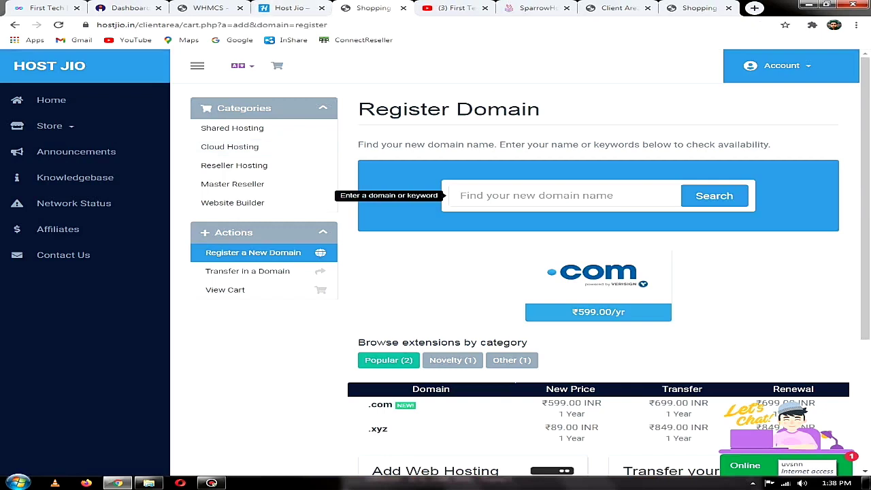
- Check whether the domain tripple2digital.com is available for registration
{"action": "left_click", "coordinate": [503, 195]}
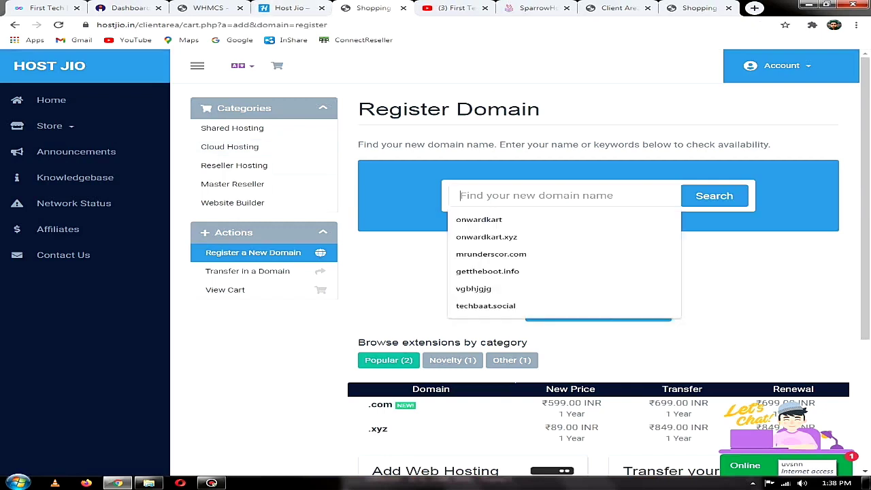
{"action": "right_click", "coordinate": [503, 194]}
{"action": "left_click", "coordinate": [540, 252]}
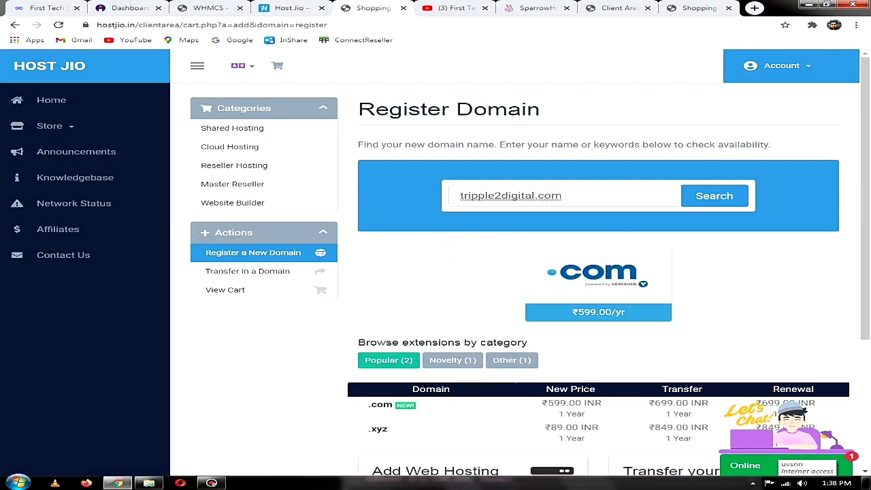
{"action": "left_click_drag", "start_coordinate": [566, 196], "coordinate": [458, 196]}
{"action": "left_click", "coordinate": [430, 259]}
{"action": "mouse_move", "coordinate": [565, 196]}
{"action": "left_mouse_down"}
{"action": "mouse_move", "coordinate": [459, 196]}
{"action": "mouse_move", "coordinate": [565, 196]}
{"action": "left_mouse_up"}
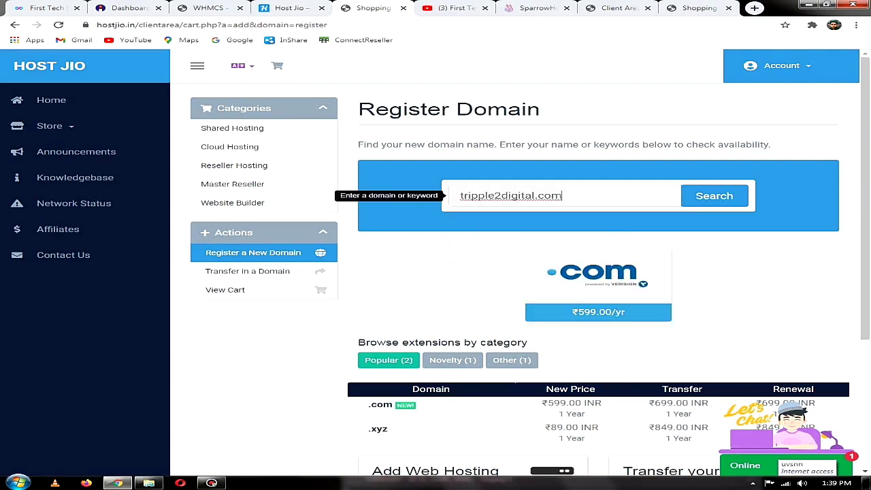
{"action": "left_click", "coordinate": [714, 196]}
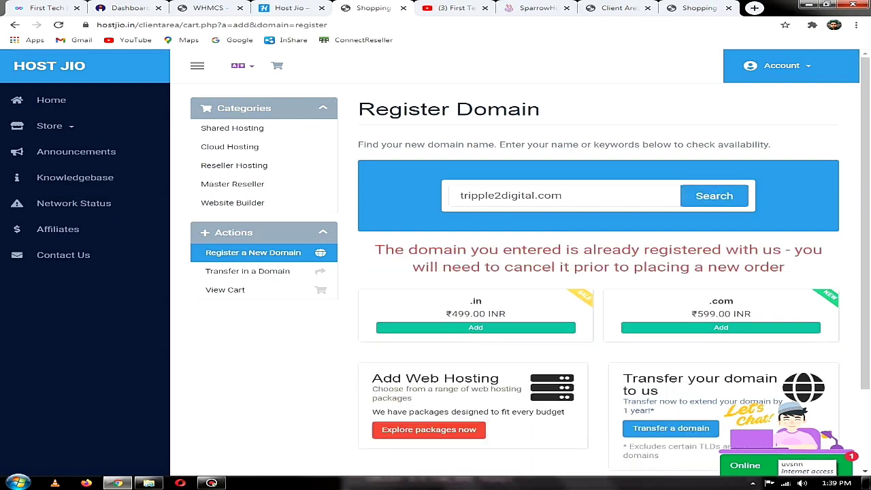
{"action": "left_click_drag", "start_coordinate": [456, 250], "coordinate": [773, 249]}
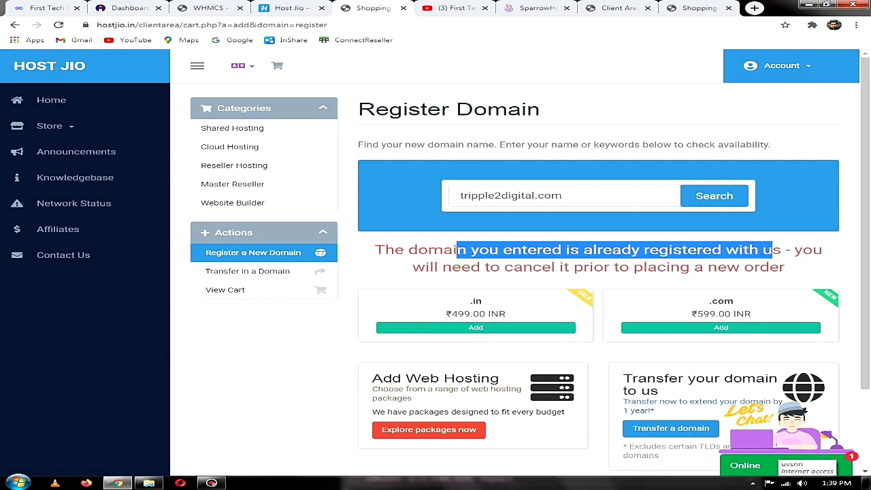
{"action": "left_click", "coordinate": [772, 250]}
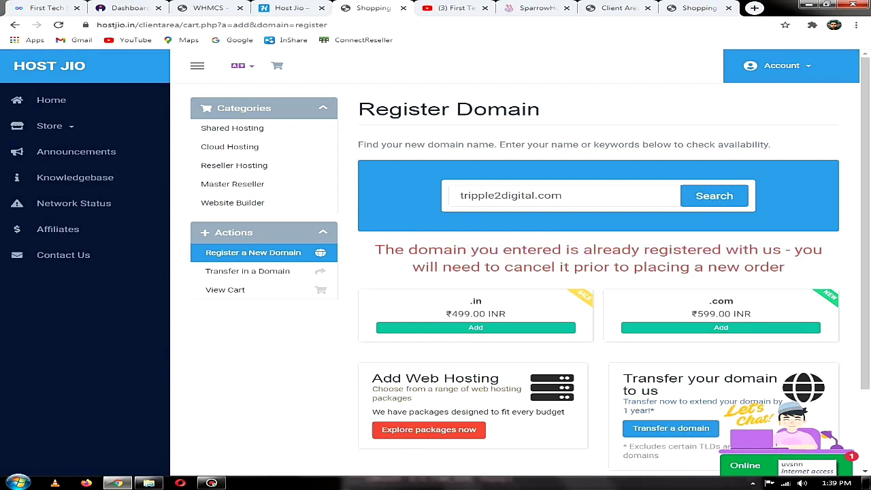
- Change the domain name to trippletodigital.com and search for its availability
{"action": "double_click", "coordinate": [510, 195]}
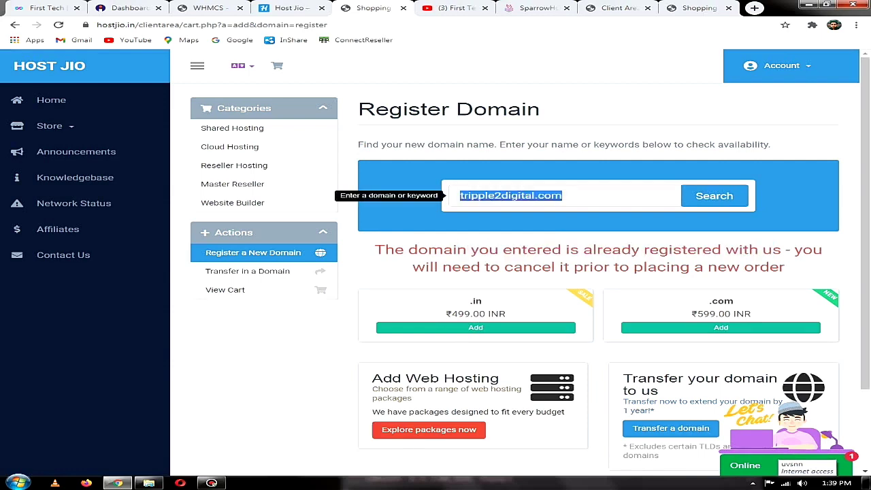
{"action": "mouse_move", "coordinate": [544, 195]}
{"action": "left_mouse_down"}
{"action": "mouse_move", "coordinate": [591, 195]}
{"action": "mouse_move", "coordinate": [538, 195]}
{"action": "left_mouse_up"}
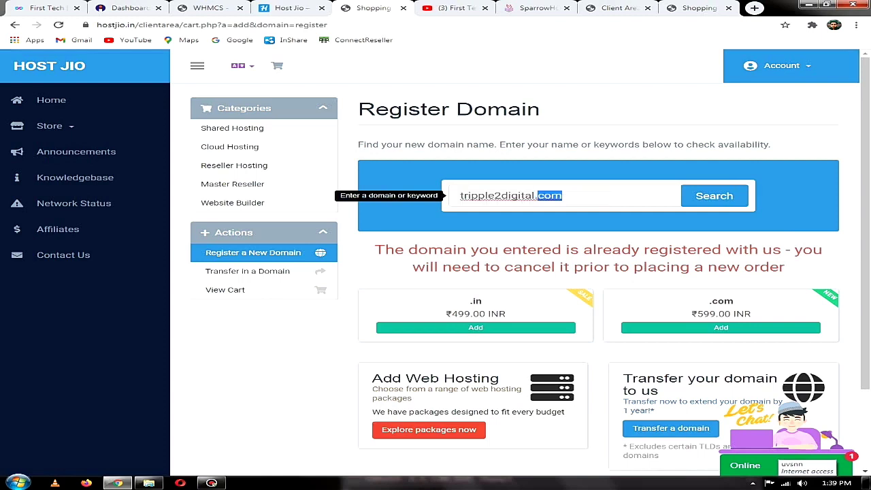
{"action": "left_click", "coordinate": [501, 196]}
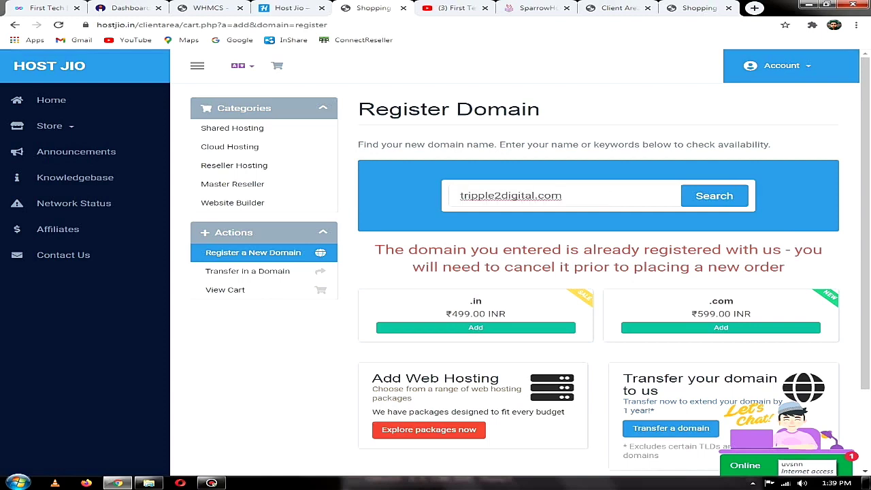
{"action": "key", "text": "BackSpace"}
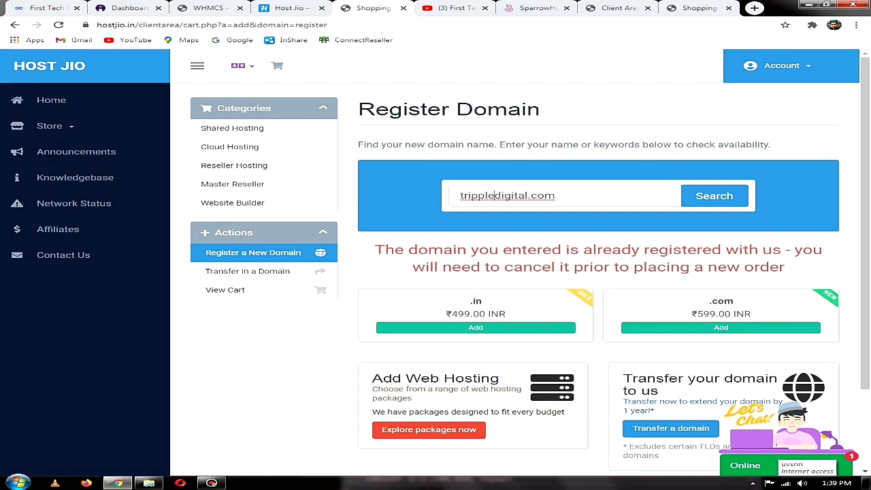
{"action": "type", "text": "to"}
{"action": "key", "text": "Return"}
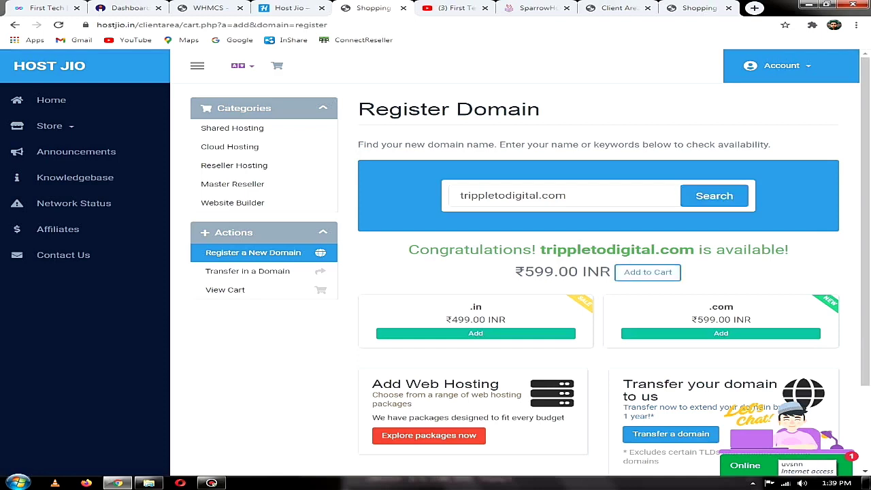
- Add trippletodigital.com to the cart and proceed to the domain configuration
{"action": "left_click", "coordinate": [647, 273]}
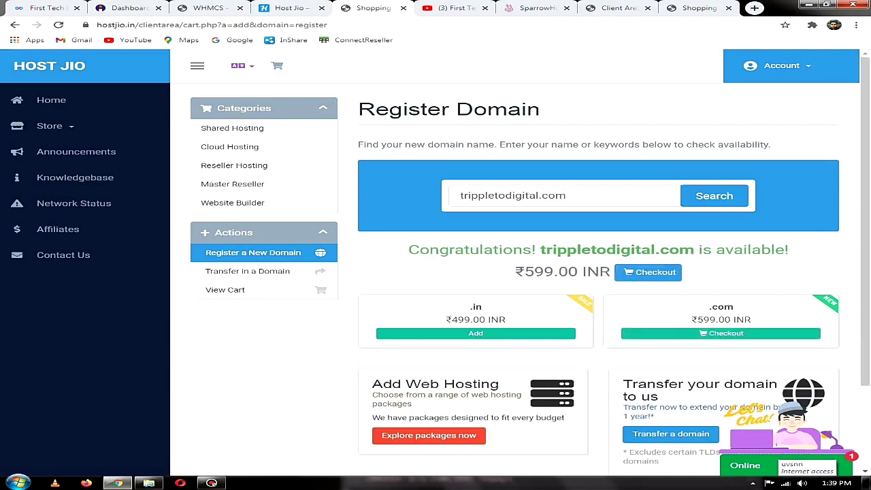
{"action": "left_click_drag", "start_coordinate": [515, 272], "coordinate": [554, 272]}
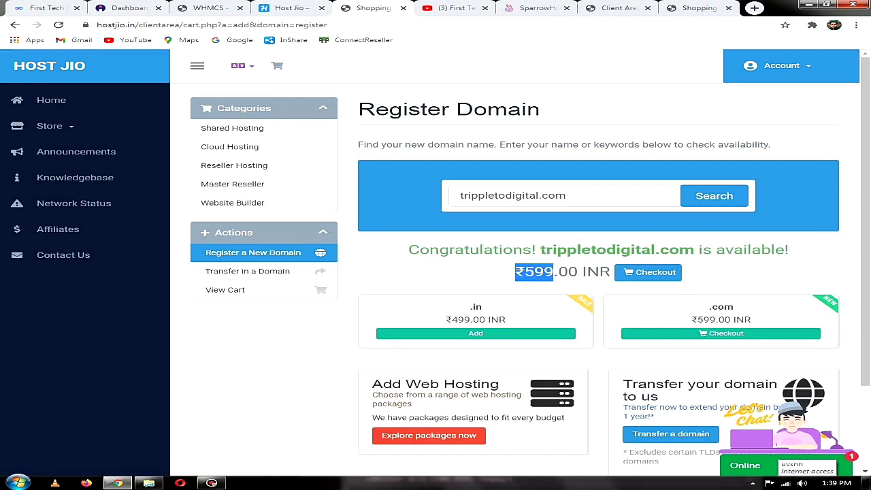
{"action": "left_click", "coordinate": [648, 271]}
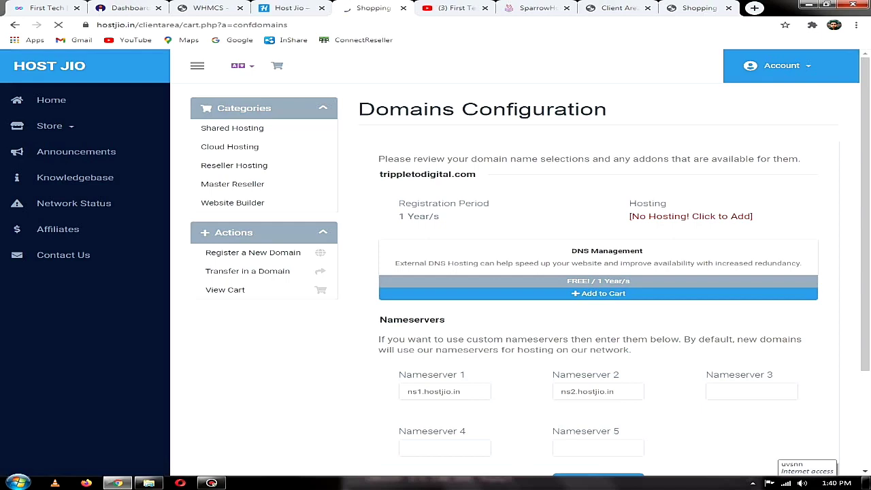
- Review the prefilled nameservers and add the free DNS Management addon to the domain registration
{"action": "scroll", "coordinate": [514, 272], "scroll_direction": "down", "scroll_amount": 2}
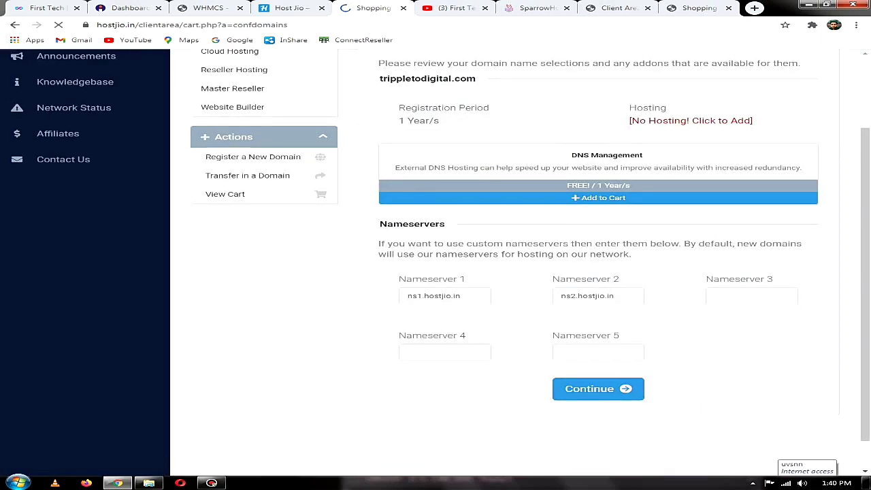
{"action": "triple_click", "coordinate": [434, 295]}
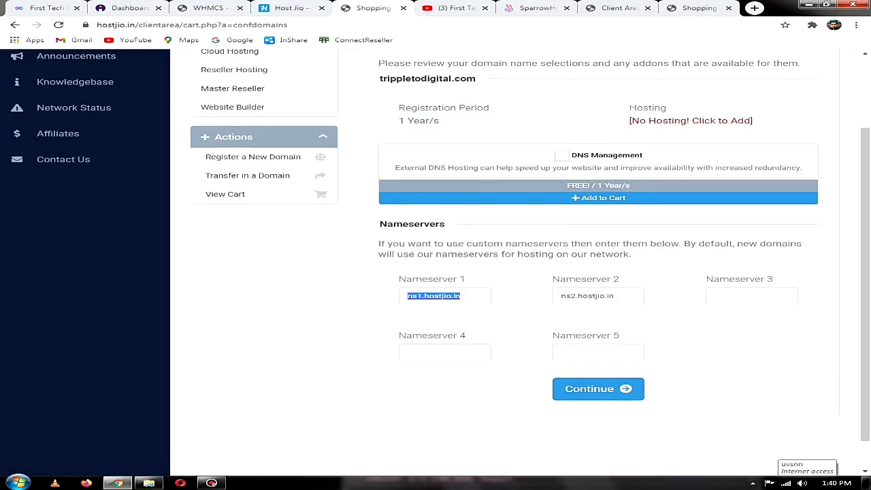
{"action": "left_click", "coordinate": [462, 297]}
{"action": "left_click_drag", "start_coordinate": [561, 296], "coordinate": [614, 296]}
{"action": "left_click", "coordinate": [610, 296]}
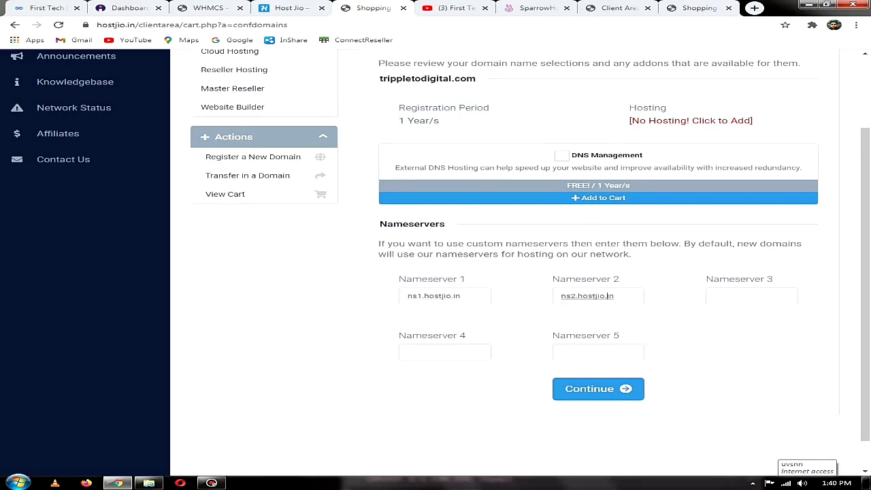
{"action": "key", "text": "ctrl+a"}
{"action": "scroll", "coordinate": [515, 272], "scroll_direction": "up", "scroll_amount": 2}
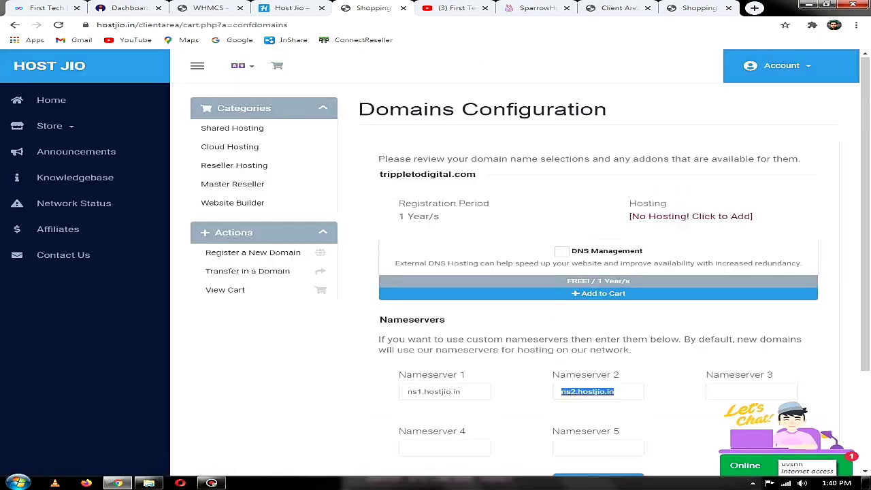
{"action": "left_click", "coordinate": [562, 251]}
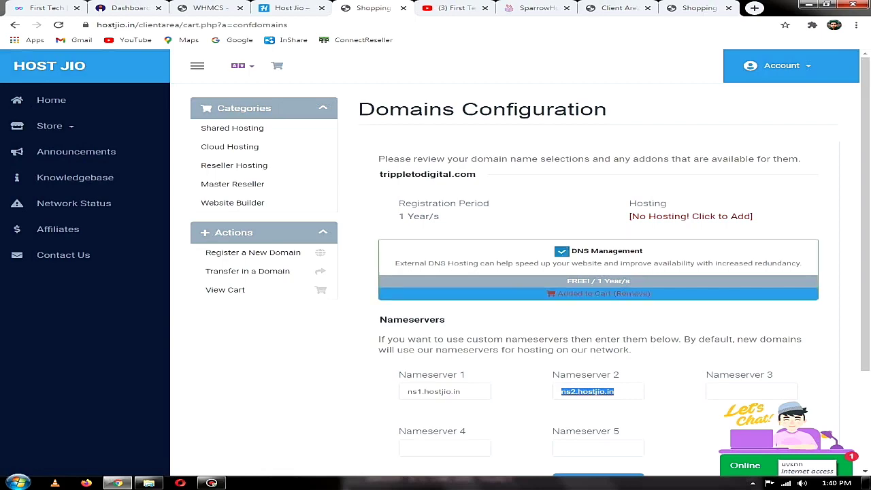
{"action": "scroll", "coordinate": [517, 272], "scroll_direction": "down", "scroll_amount": 2}
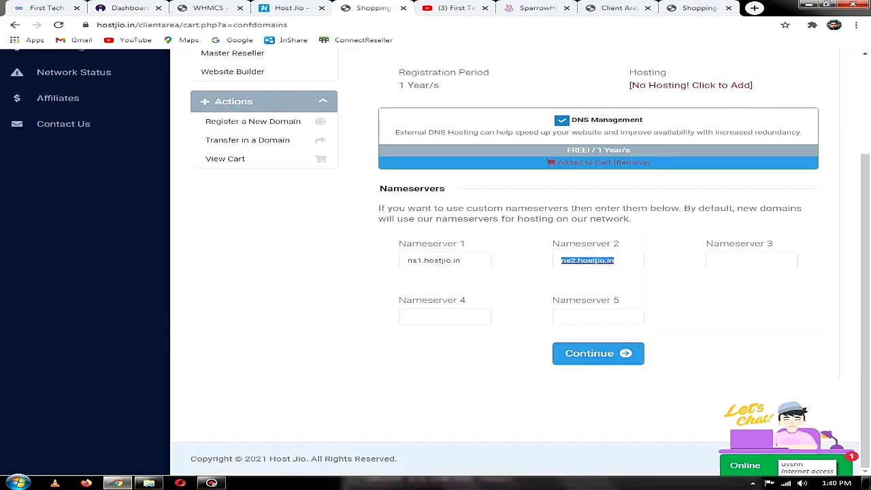
{"action": "scroll", "coordinate": [691, 217], "scroll_direction": "up", "scroll_amount": 2}
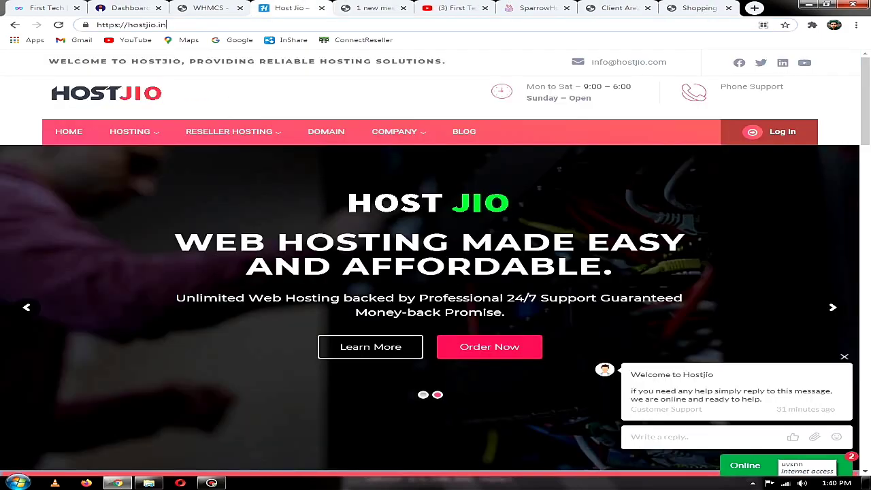
{"action": "left_click", "coordinate": [289, 7]}
{"action": "left_click", "coordinate": [453, 7]}
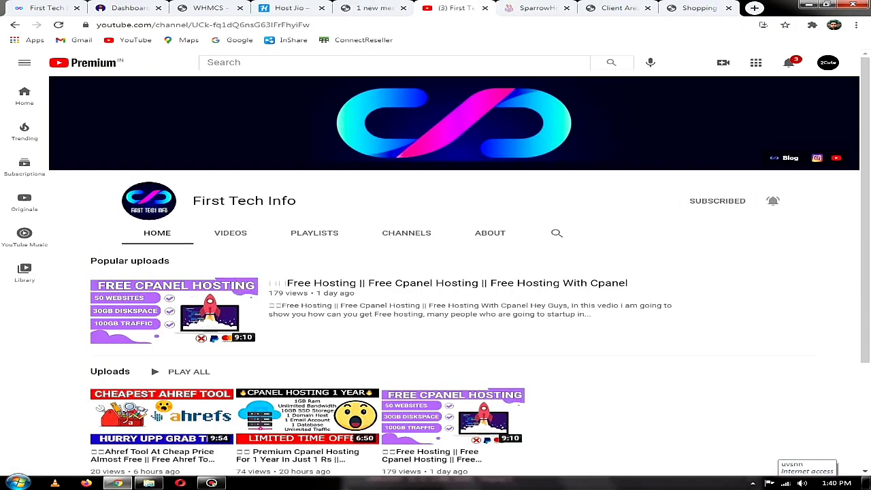
{"action": "left_click", "coordinate": [373, 8]}
- Accept the domain configuration and continue to the order's Review & Checkout page
{"action": "scroll", "coordinate": [511, 272], "scroll_direction": "down", "scroll_amount": 2}
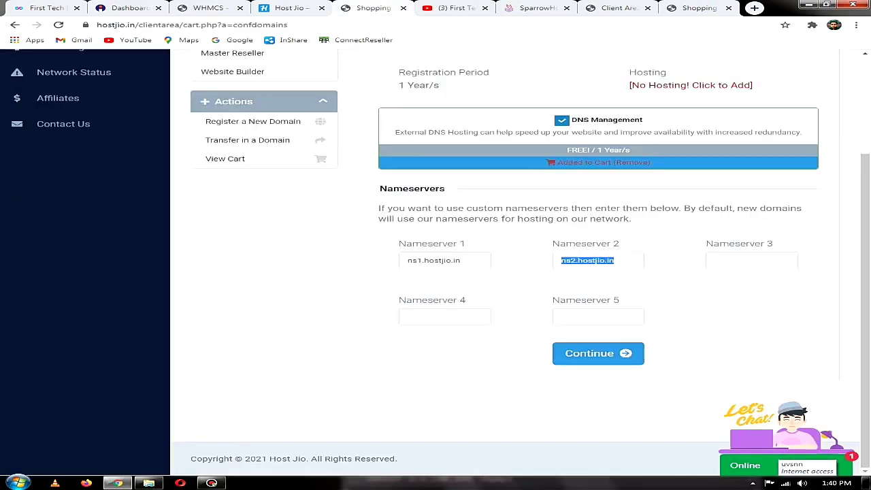
{"action": "left_click", "coordinate": [598, 353]}
{"action": "key", "text": "F5"}
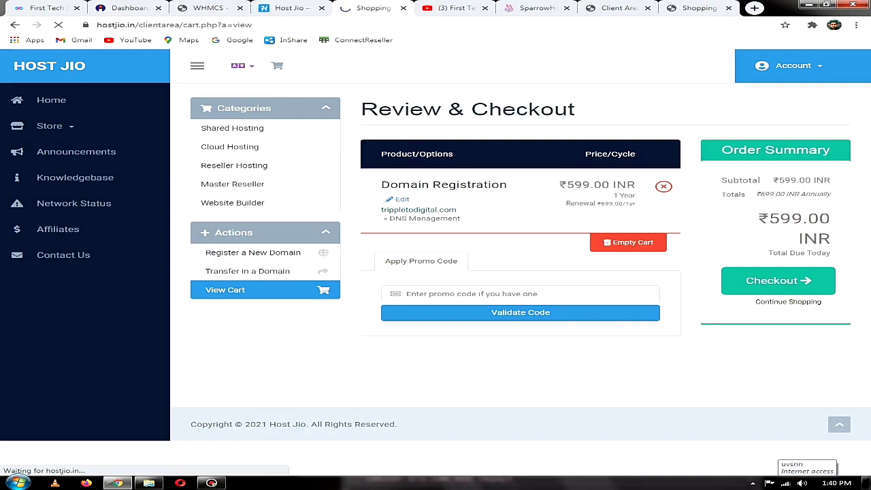
- Apply the promo code firsttechinfo to the trippletodigital.com domain registration order
{"action": "left_click_drag", "start_coordinate": [770, 219], "coordinate": [809, 218]}
{"action": "left_click_drag", "start_coordinate": [781, 218], "coordinate": [808, 218]}
{"action": "left_click", "coordinate": [471, 294]}
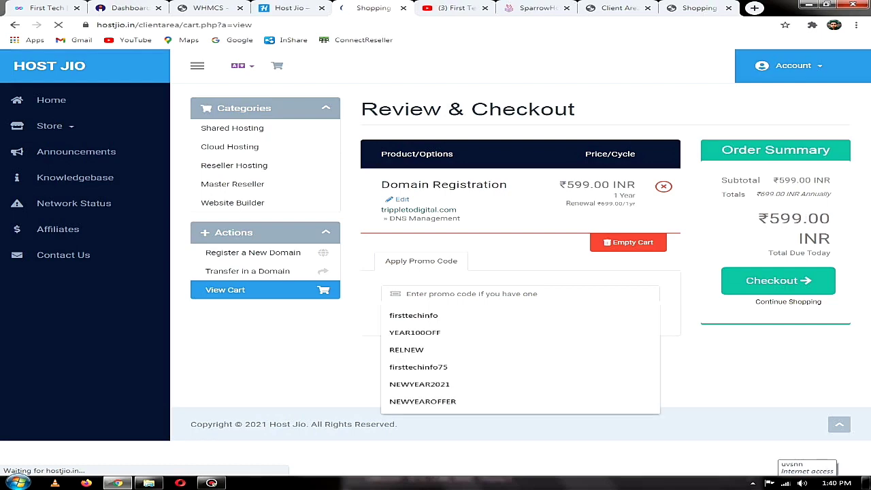
{"action": "key", "text": "Down"}
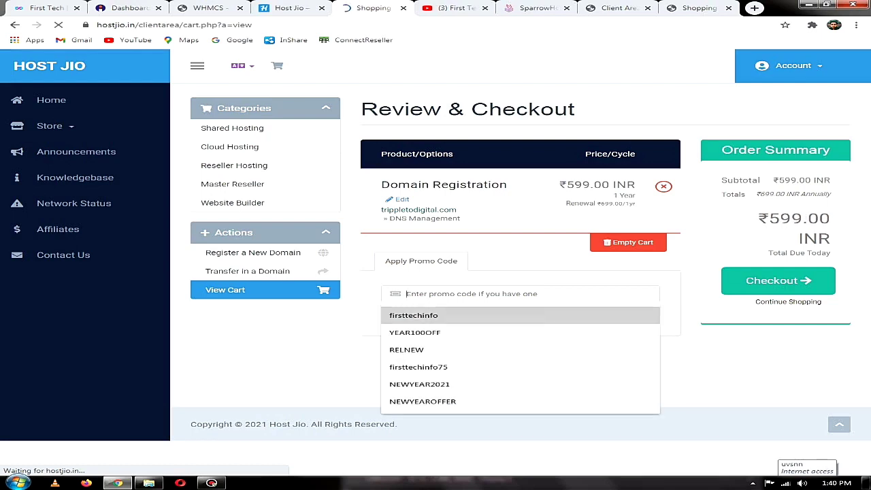
{"action": "key", "text": "Return"}
{"action": "key", "text": "Down"}
{"action": "left_click_drag", "start_coordinate": [454, 294], "coordinate": [410, 294]}
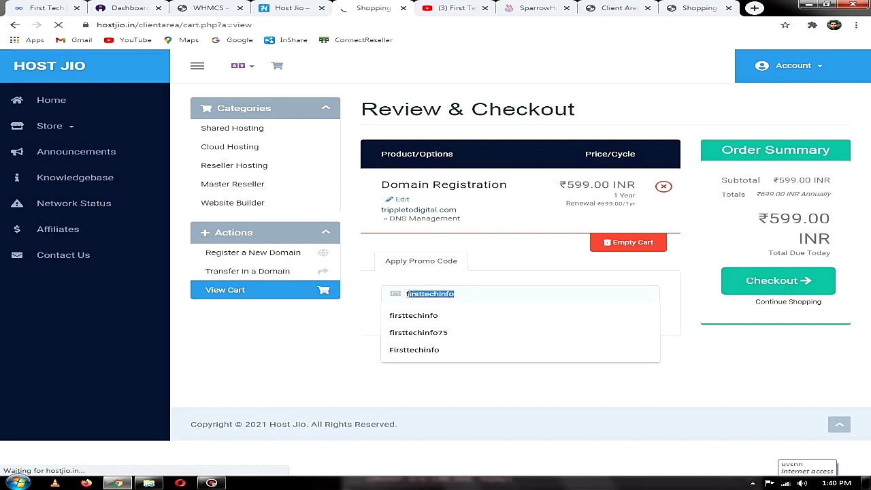
{"action": "left_click", "coordinate": [409, 294]}
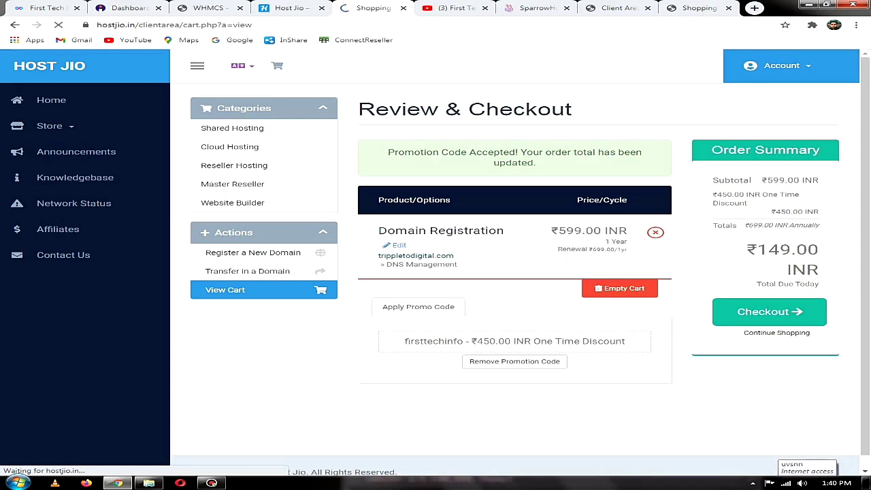
- Check the discounted total in the order summary and continue to the checkout form
{"action": "left_click_drag", "start_coordinate": [758, 250], "coordinate": [791, 250]}
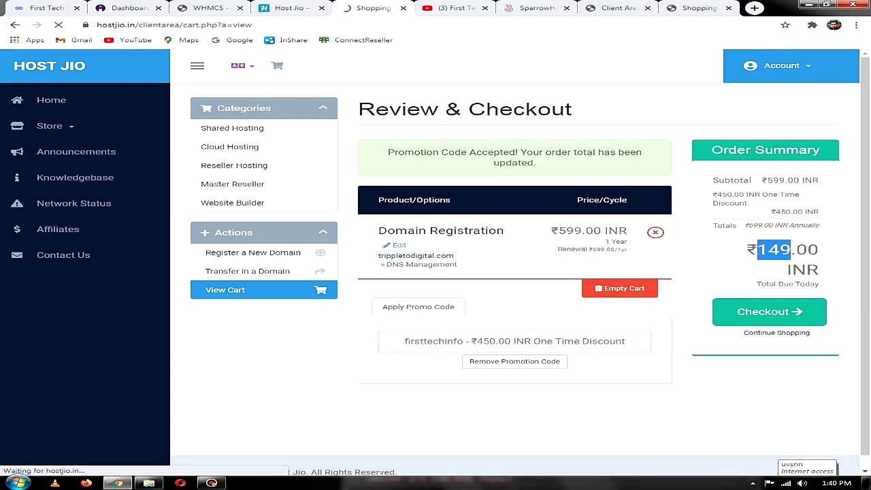
{"action": "left_click", "coordinate": [776, 262]}
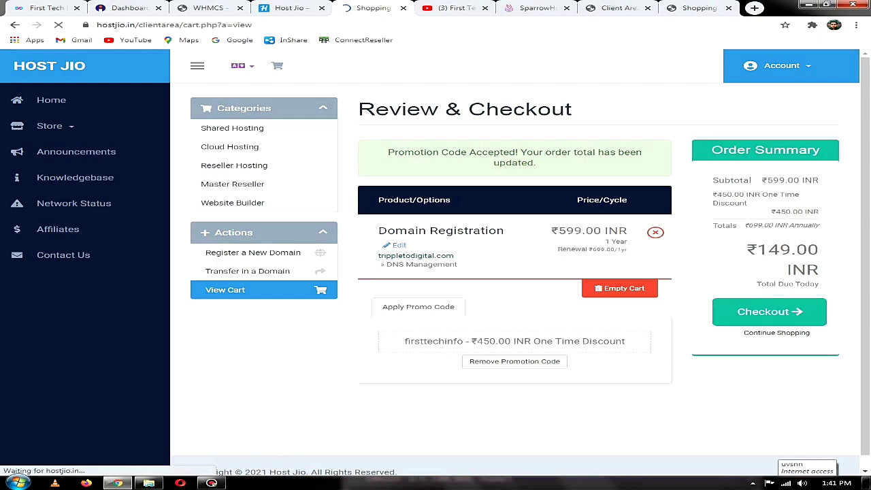
{"action": "left_click_drag", "start_coordinate": [792, 250], "coordinate": [758, 250]}
{"action": "left_click", "coordinate": [769, 256]}
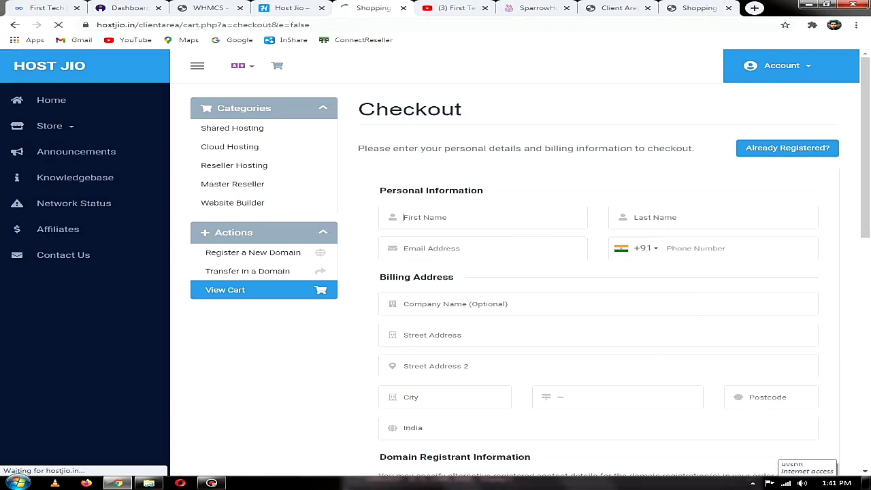
- Fill in the customer's name, e-mail, phone number and billing address on the checkout form from a saved autofill entry
{"action": "scroll", "coordinate": [520, 263], "scroll_direction": "down", "scroll_amount": 1}
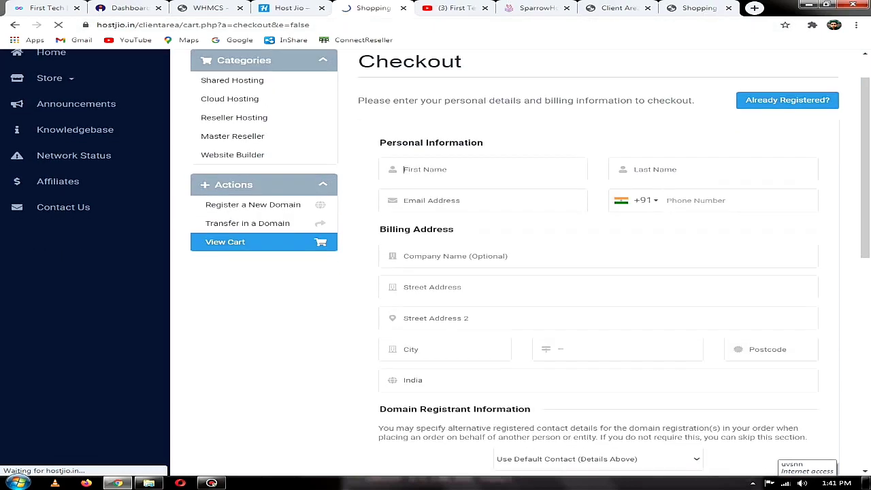
{"action": "left_click", "coordinate": [483, 170]}
{"action": "left_click", "coordinate": [483, 200]}
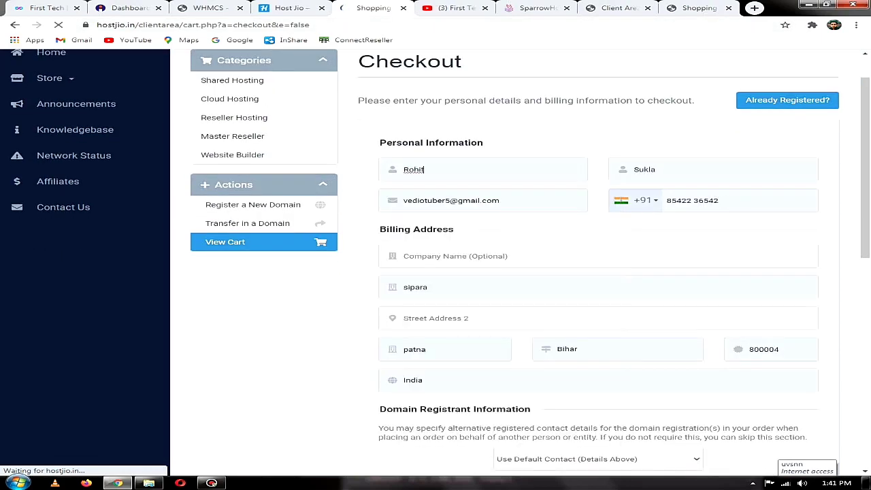
{"action": "left_click", "coordinate": [712, 170]}
{"action": "left_click", "coordinate": [452, 201]}
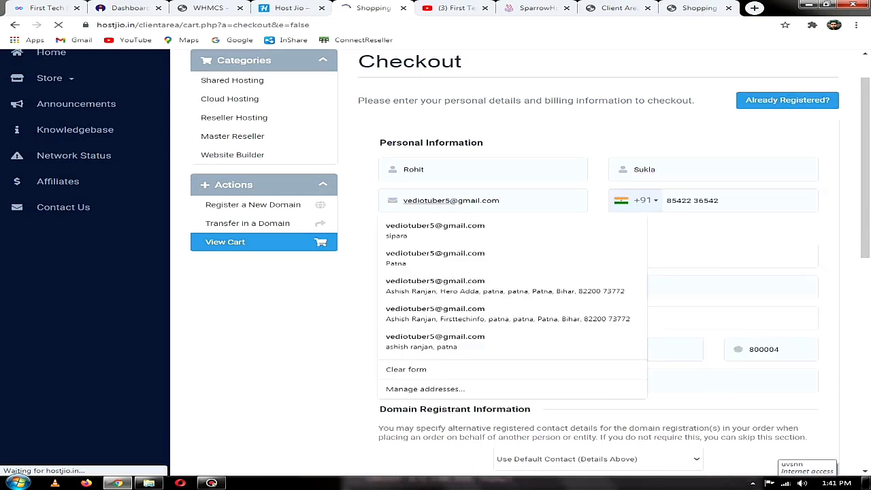
{"action": "left_click", "coordinate": [720, 200]}
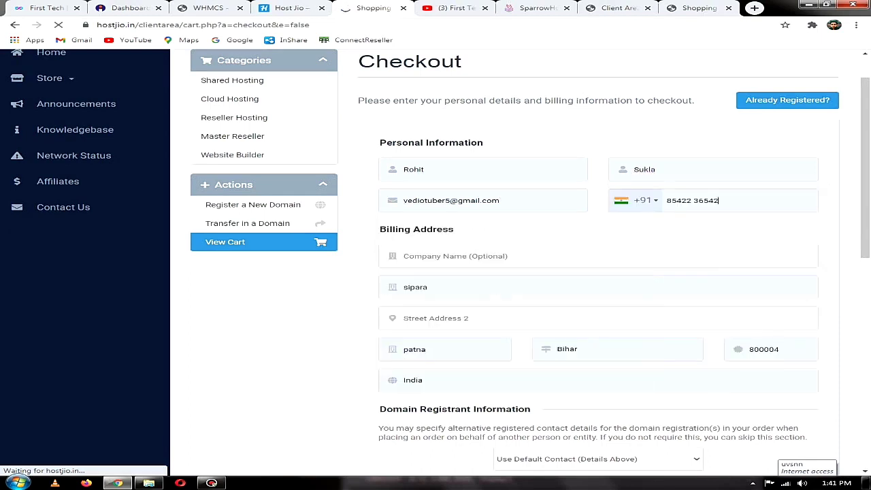
- Review the billing address fields on the checkout form, from company name to state
{"action": "left_click", "coordinate": [506, 257]}
{"action": "left_click", "coordinate": [436, 287]}
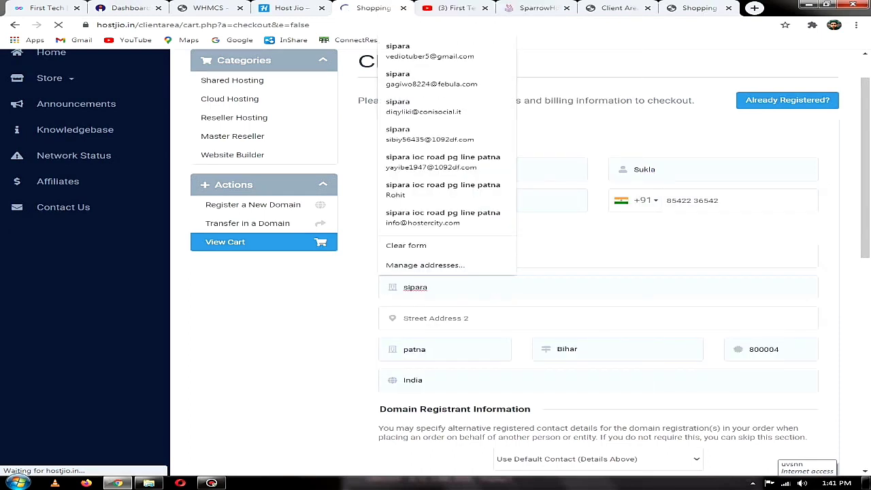
{"action": "left_click", "coordinate": [435, 318]}
{"action": "left_click", "coordinate": [436, 349]}
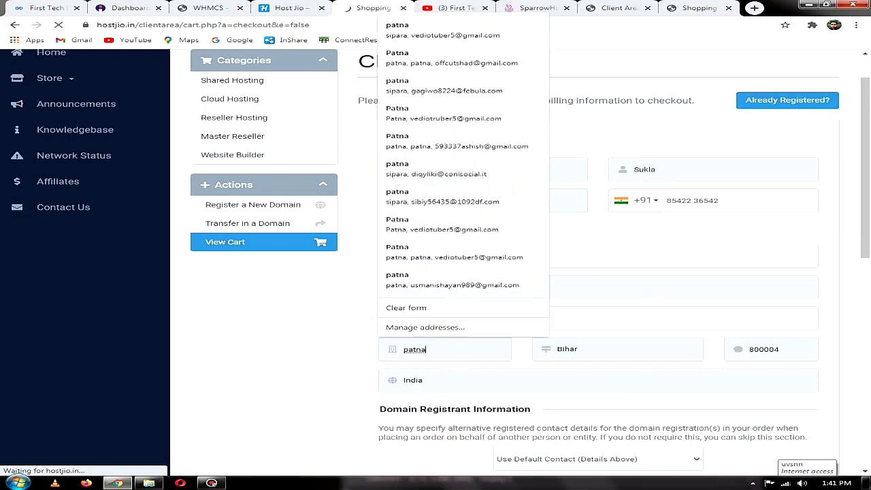
{"action": "key", "text": "Escape"}
{"action": "scroll", "coordinate": [439, 260], "scroll_direction": "down", "scroll_amount": 2}
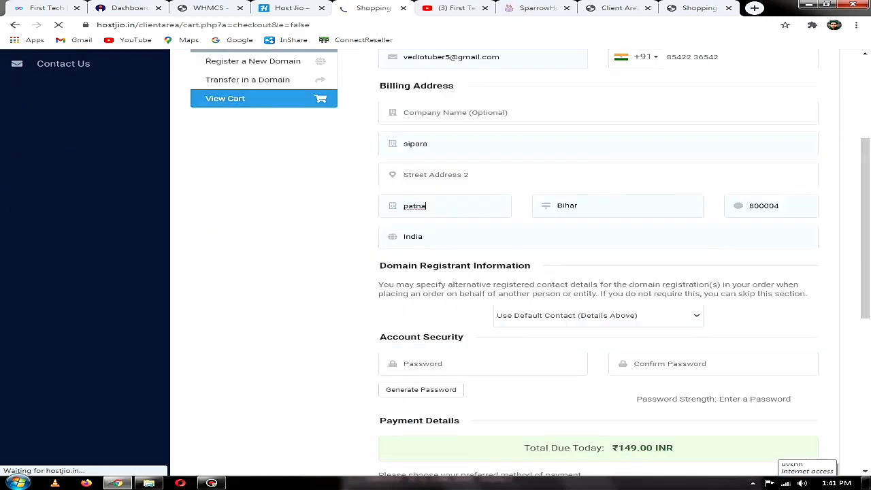
{"action": "left_click", "coordinate": [613, 206]}
{"action": "scroll", "coordinate": [441, 295], "scroll_direction": "down", "scroll_amount": 2}
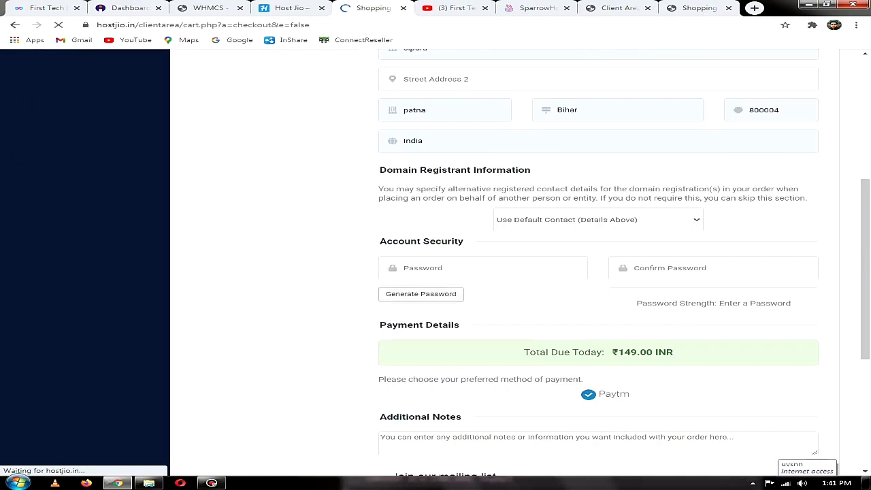
- Review the checkout form's account security and payment details, including the Paytm payment method
{"action": "left_click", "coordinate": [423, 268]}
{"action": "scroll", "coordinate": [495, 266], "scroll_direction": "down", "scroll_amount": 2}
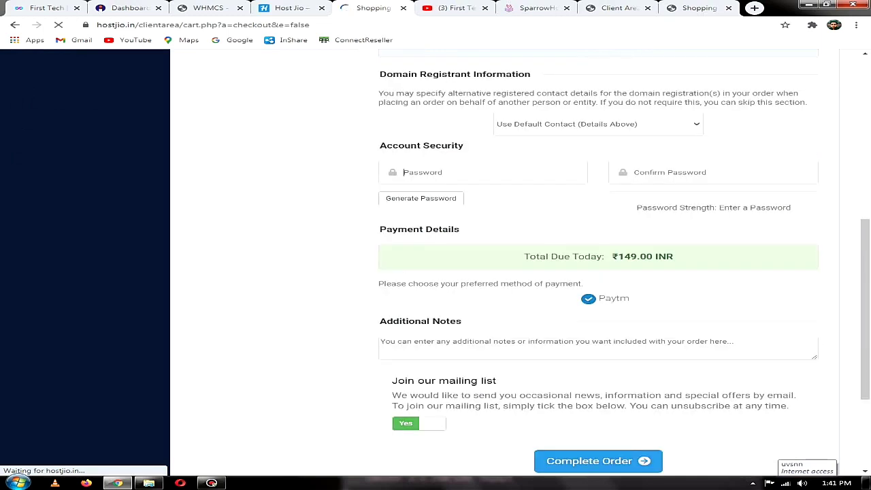
{"action": "double_click", "coordinate": [613, 298]}
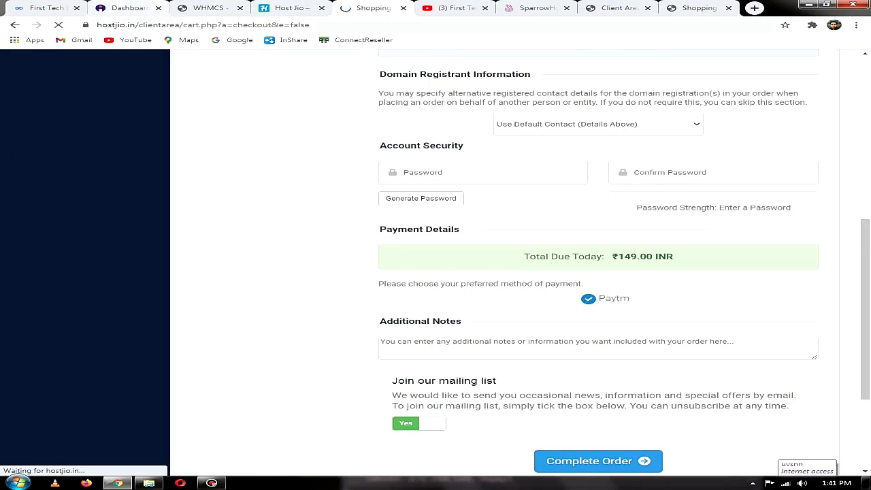
{"action": "double_click", "coordinate": [613, 298]}
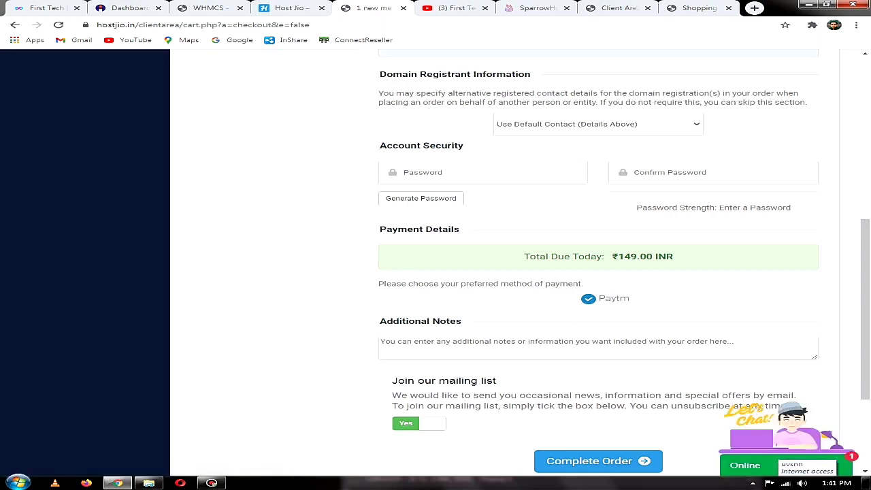
{"action": "scroll", "coordinate": [598, 365], "scroll_direction": "down", "scroll_amount": 2}
{"action": "scroll", "coordinate": [598, 364], "scroll_direction": "up", "scroll_amount": 4}
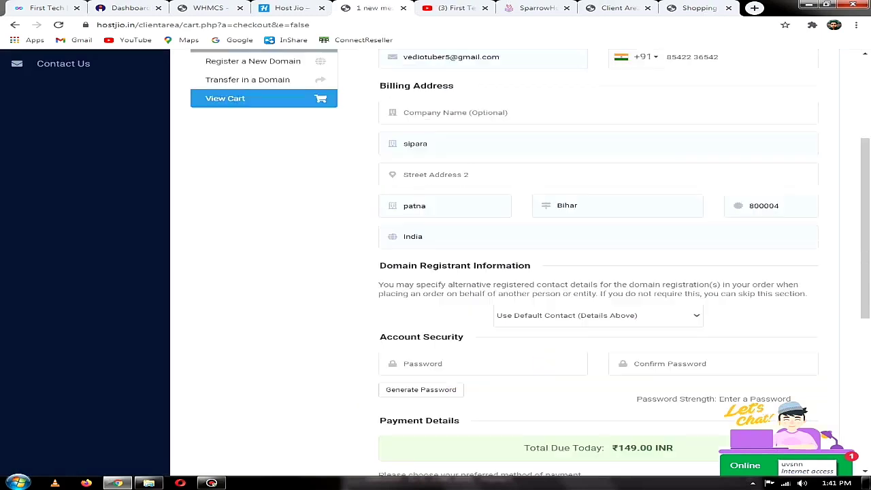
{"action": "scroll", "coordinate": [518, 272], "scroll_direction": "up", "scroll_amount": 3}
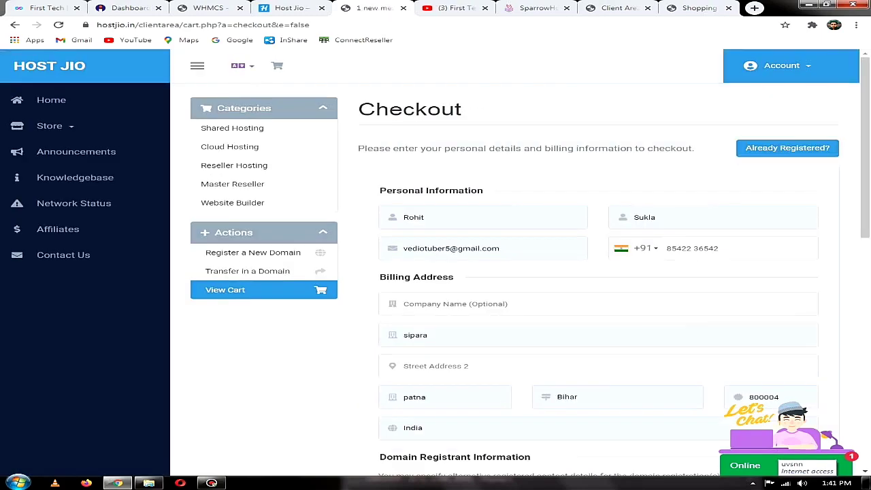
- Log in to the existing customer account with its e-mail address and account password
{"action": "left_click", "coordinate": [777, 66]}
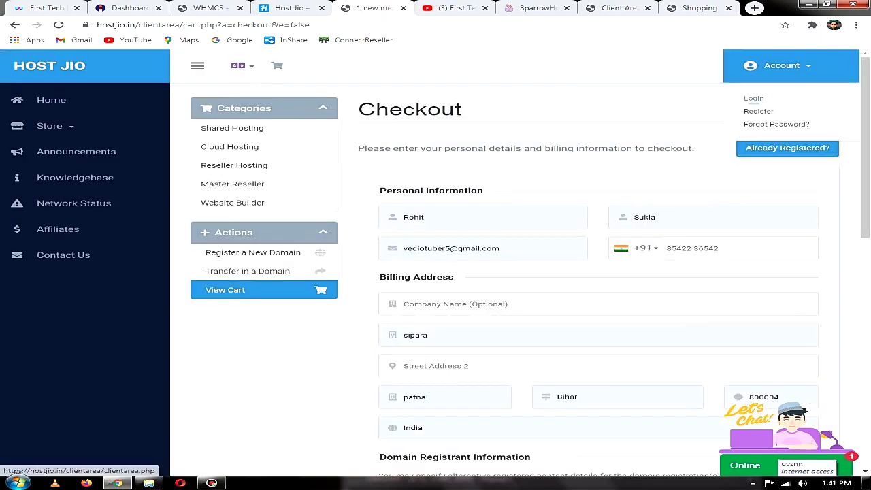
{"action": "left_click", "coordinate": [754, 98]}
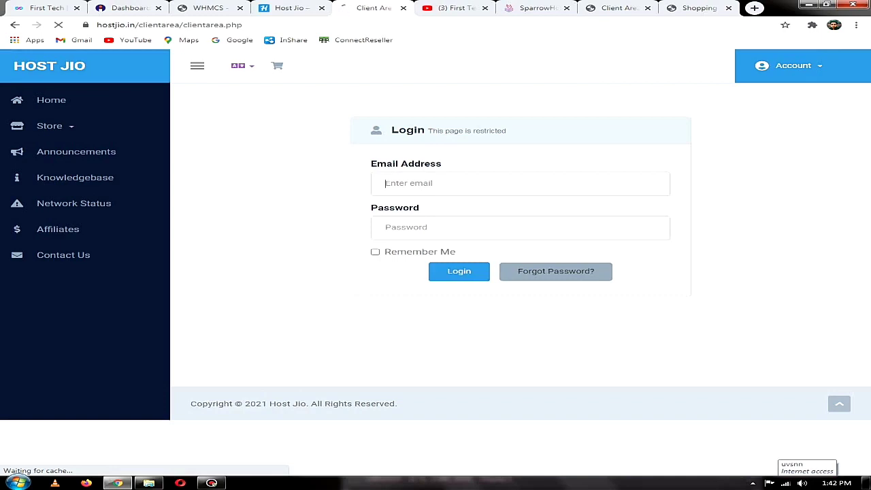
{"action": "key", "text": "Down"}
{"action": "key", "text": "Down"}
{"action": "key", "text": "Down"}
{"action": "key", "text": "Down"}
{"action": "key", "text": "Return"}
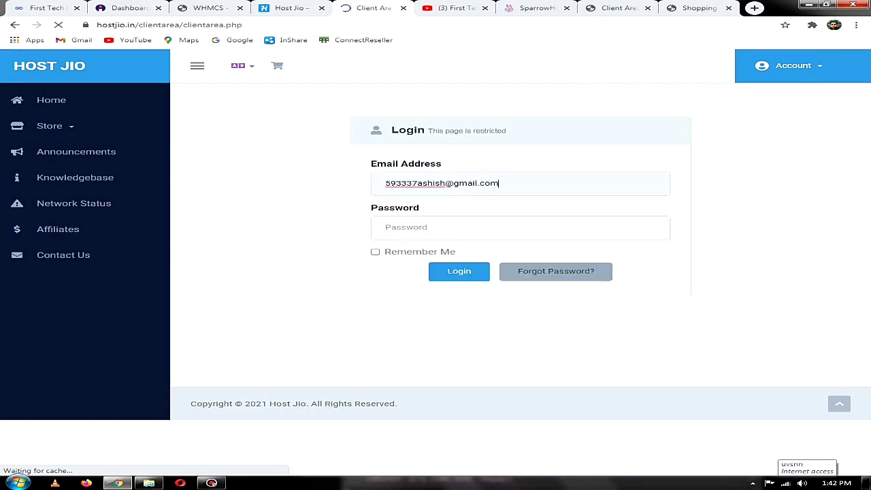
{"action": "left_click", "coordinate": [385, 227]}
{"action": "type", "text": "••••••••"}
{"action": "key", "text": "Return"}
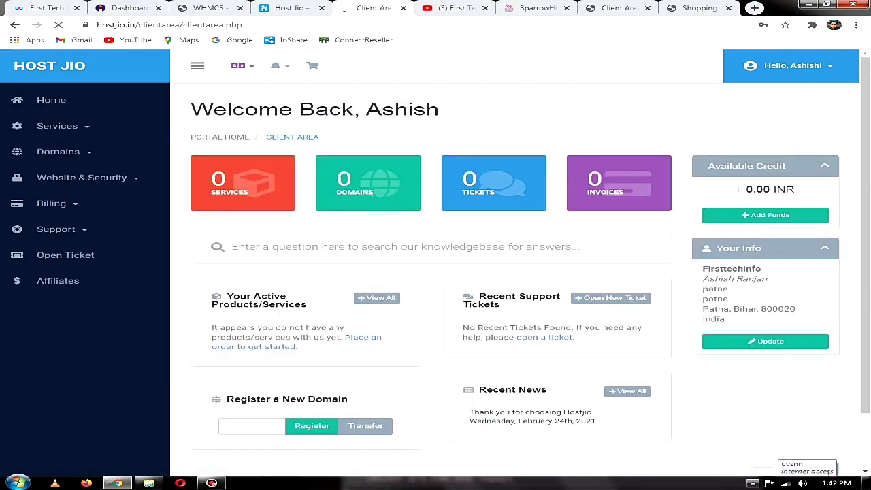
- Look through the client area's account, billing and services options, and view the account's My Domains list
{"action": "left_click", "coordinate": [753, 483]}
{"action": "key", "text": "Escape"}
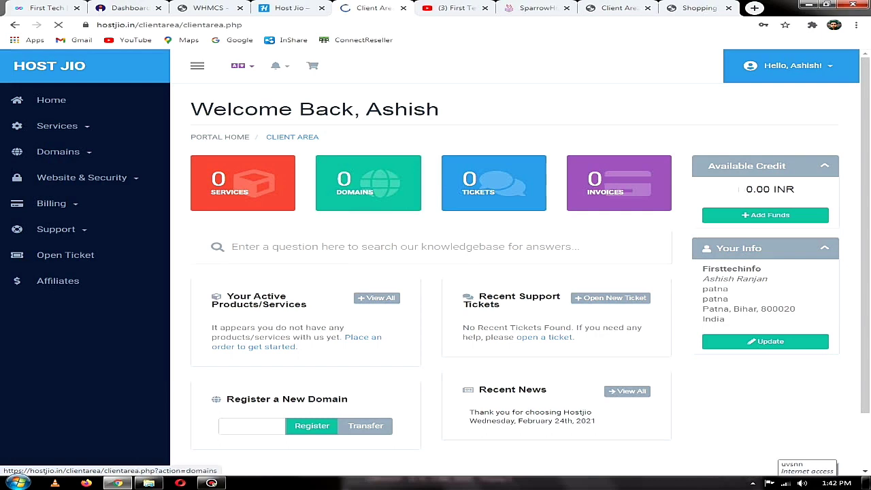
{"action": "left_click", "coordinate": [793, 66]}
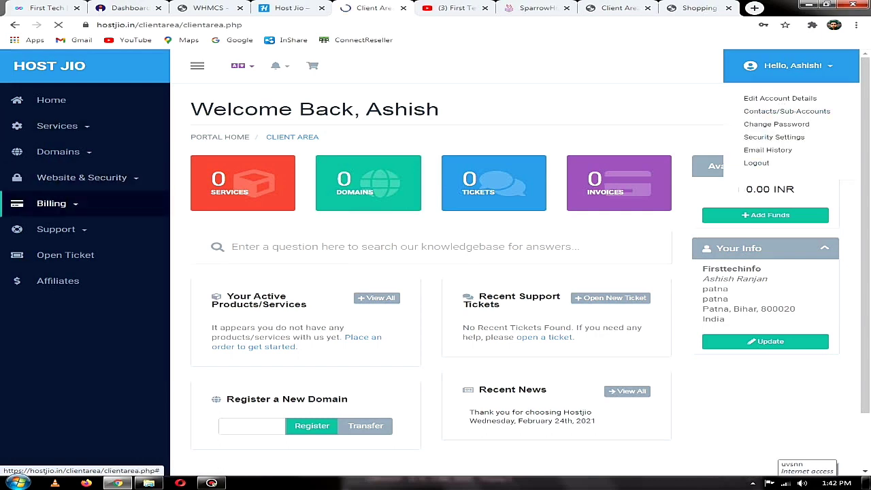
{"action": "left_click", "coordinate": [51, 203]}
{"action": "left_click", "coordinate": [57, 126]}
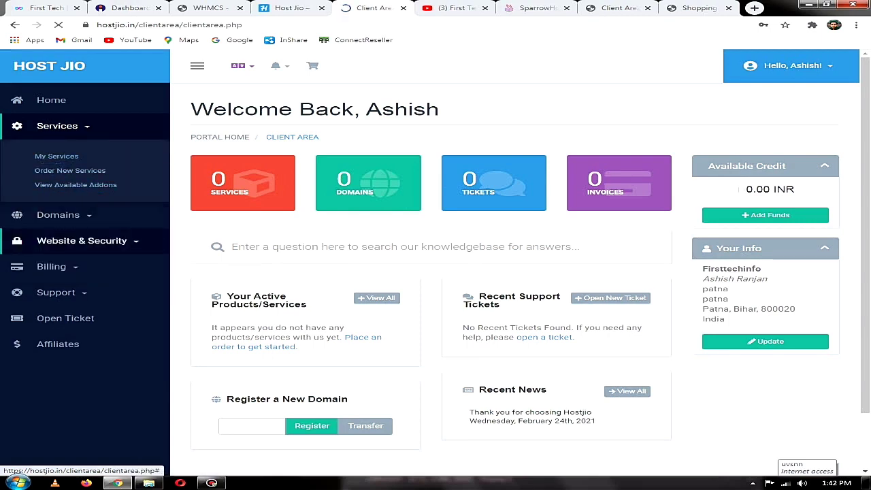
{"action": "left_click", "coordinate": [51, 267]}
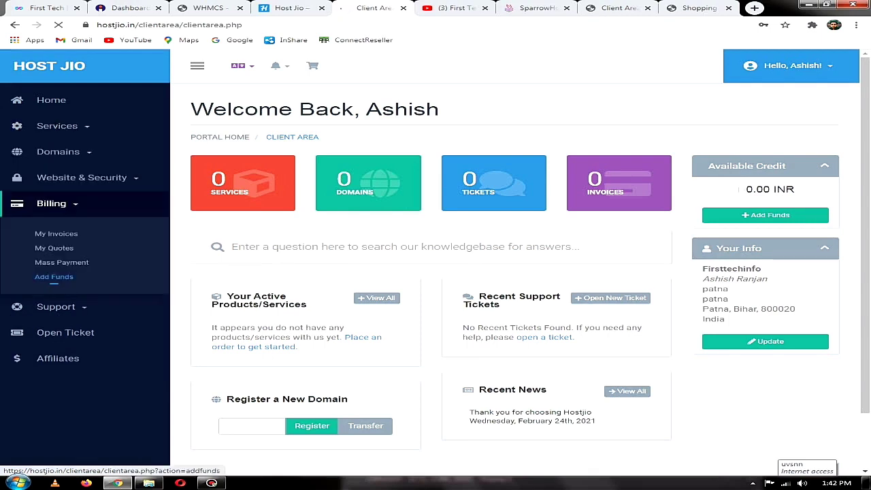
{"action": "left_click", "coordinate": [57, 126]}
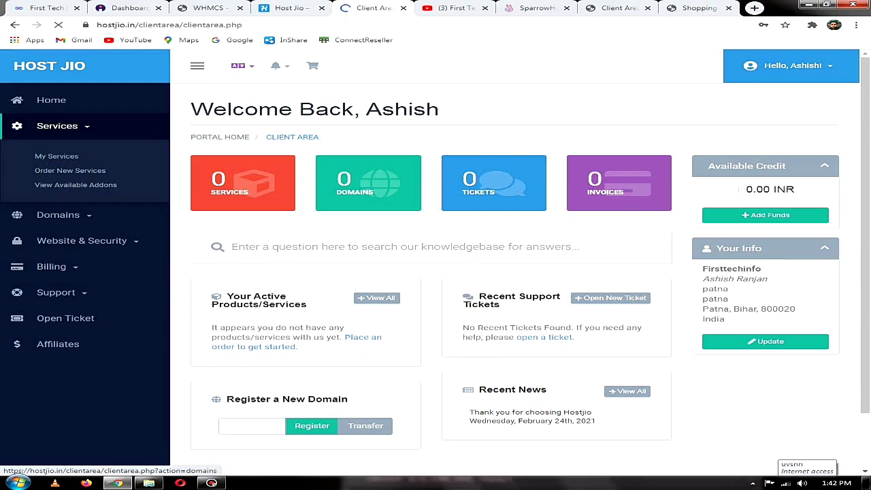
{"action": "left_click", "coordinate": [369, 183]}
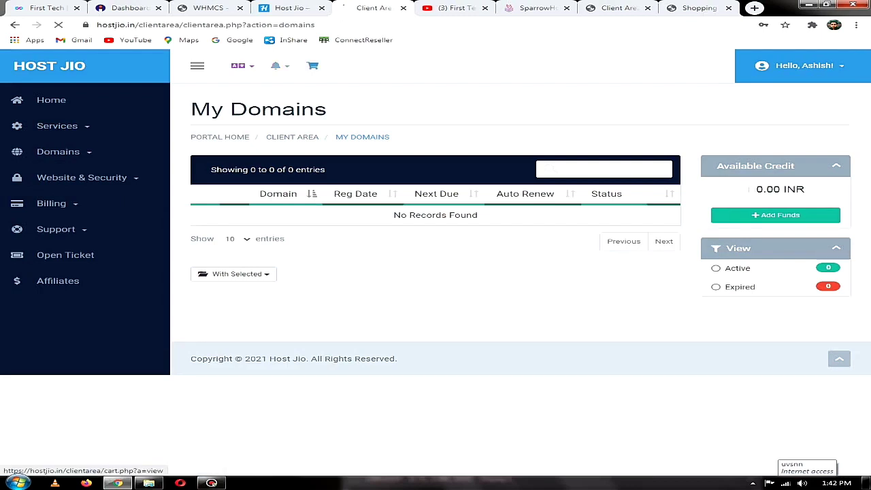
- Return to the shopping cart, check the DNS Management addon and total due, and continue to checkout
{"action": "left_click", "coordinate": [313, 66]}
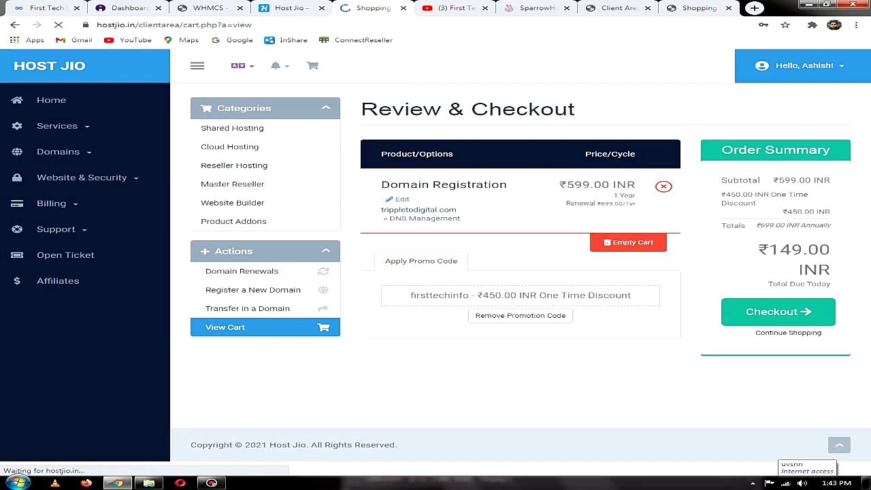
{"action": "left_click_drag", "start_coordinate": [402, 218], "coordinate": [431, 219]}
{"action": "left_click_drag", "start_coordinate": [770, 249], "coordinate": [820, 249]}
{"action": "left_click", "coordinate": [819, 255]}
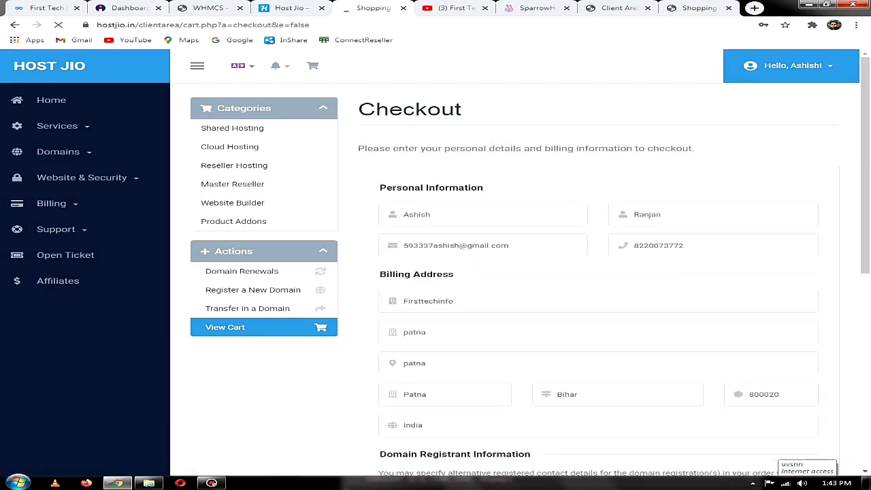
- Review the account's prefilled contact details, billing address and payment details on the checkout form
{"action": "scroll", "coordinate": [521, 272], "scroll_direction": "down", "scroll_amount": 4}
{"action": "scroll", "coordinate": [520, 273], "scroll_direction": "down", "scroll_amount": 2}
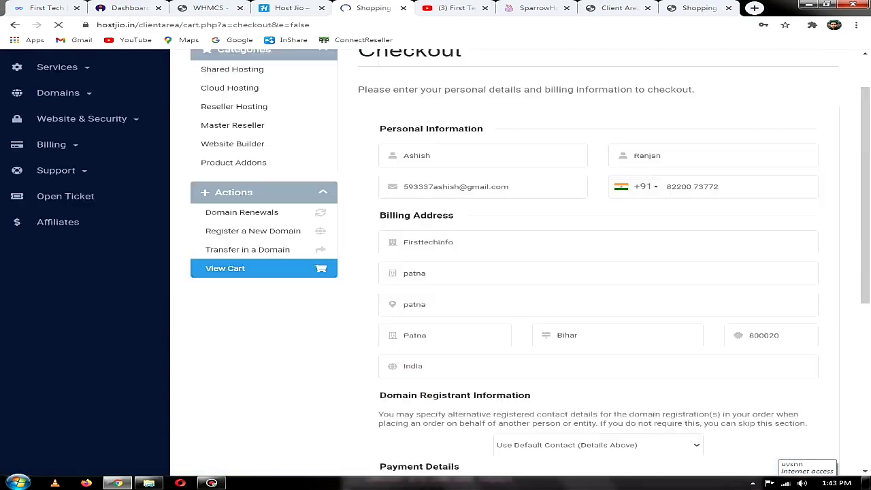
{"action": "triple_click", "coordinate": [693, 198]}
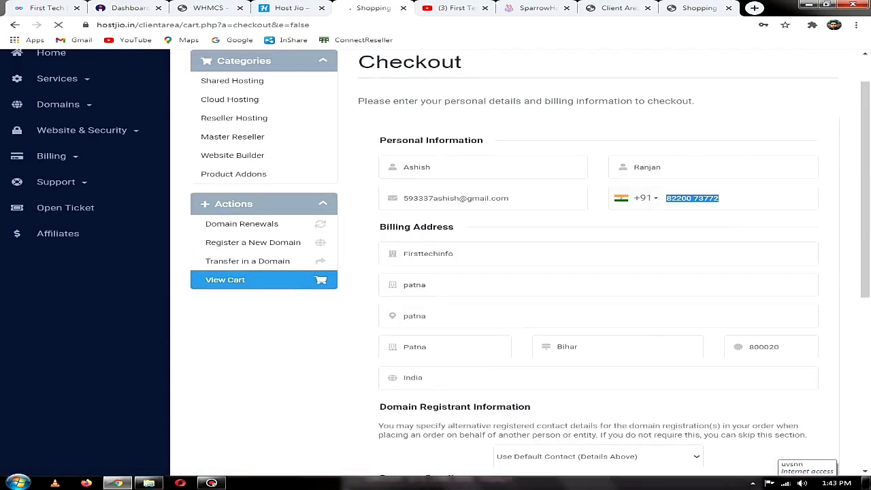
{"action": "scroll", "coordinate": [520, 262], "scroll_direction": "down", "scroll_amount": 2}
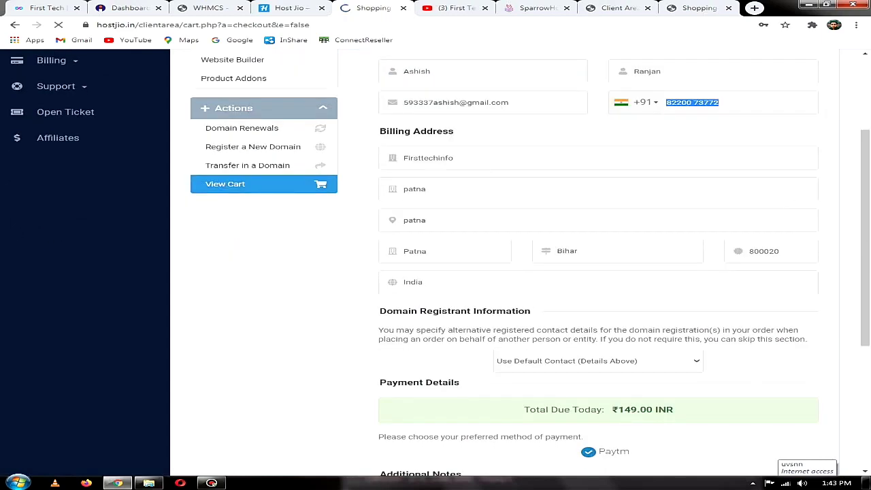
- Submit the domain order with Paytm as the payment method, and return from the payment callback page to the shopping cart
{"action": "scroll", "coordinate": [517, 272], "scroll_direction": "down", "scroll_amount": 3}
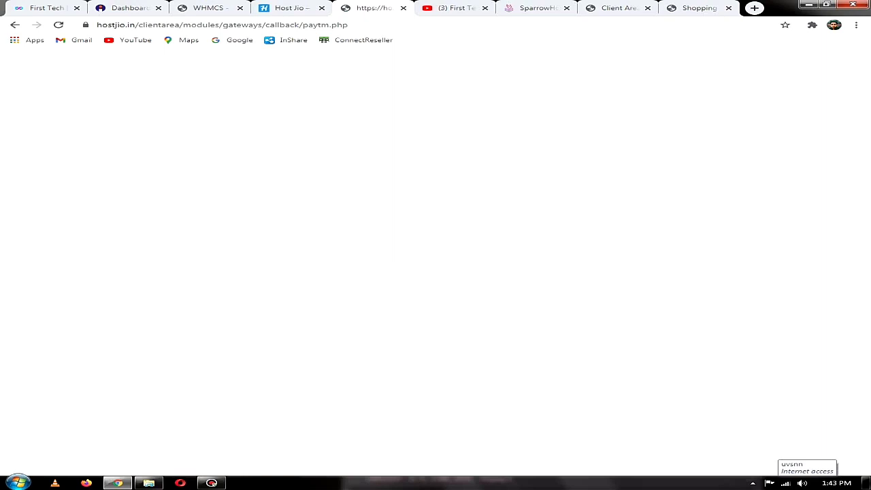
{"action": "key", "text": "alt+Left"}
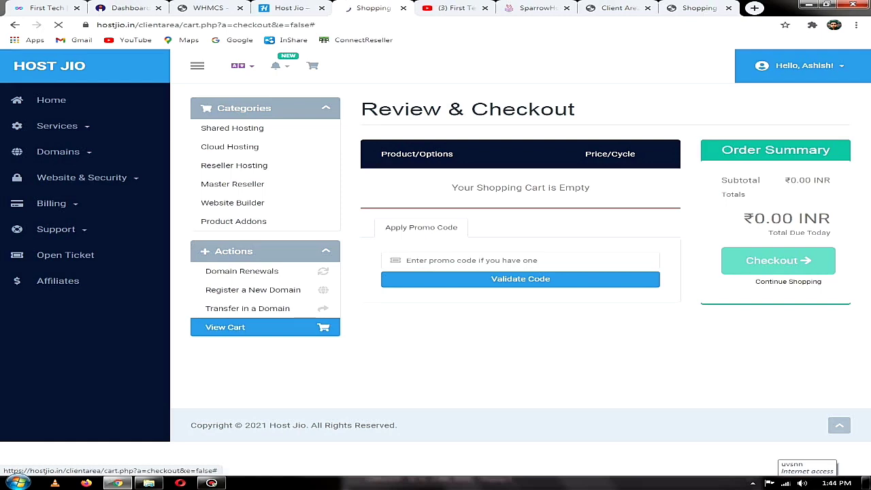
- Open the unpaid invoice from the account notifications and review its items, promotional discount and balance
{"action": "left_click", "coordinate": [276, 65]}
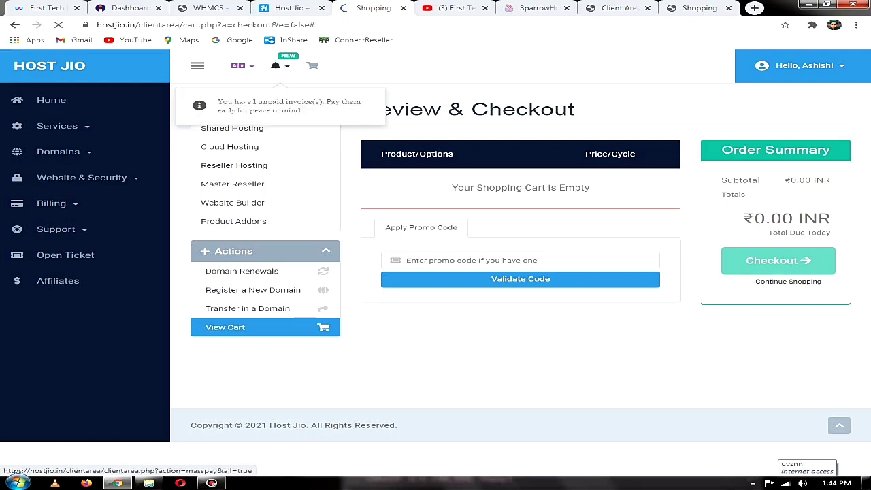
{"action": "left_click", "coordinate": [289, 106]}
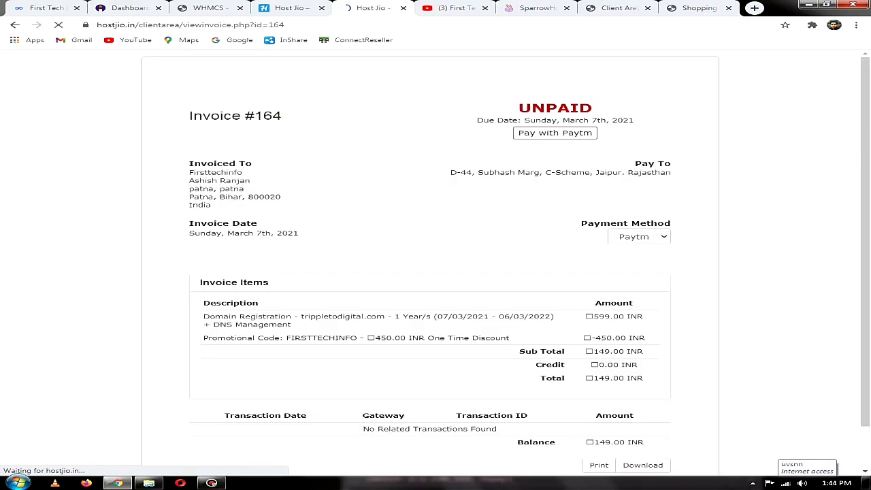
{"action": "scroll", "coordinate": [436, 262], "scroll_direction": "down", "scroll_amount": 1}
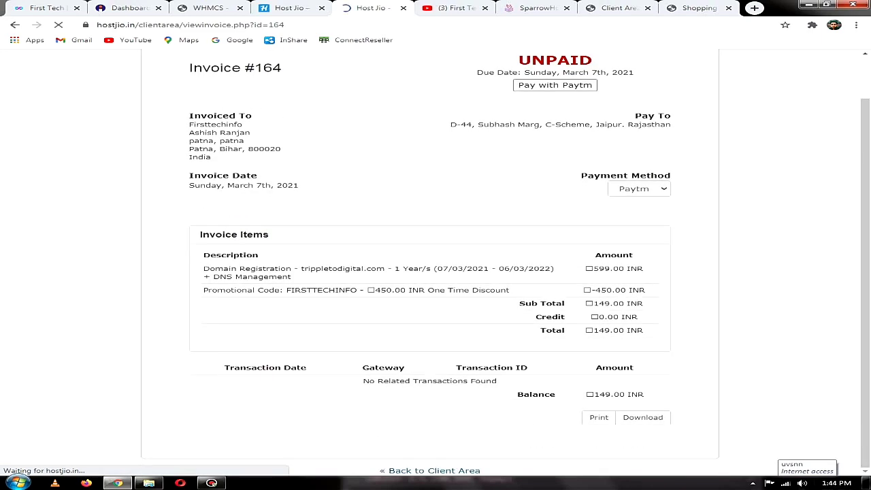
{"action": "left_click", "coordinate": [753, 483]}
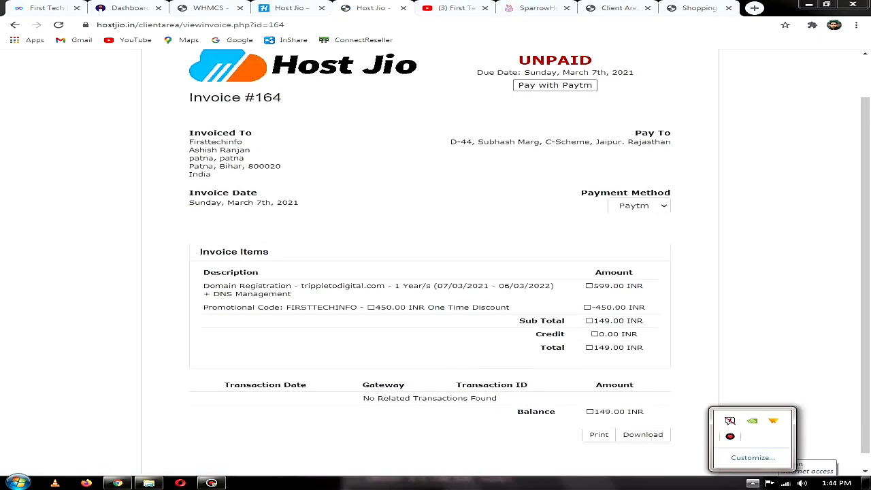